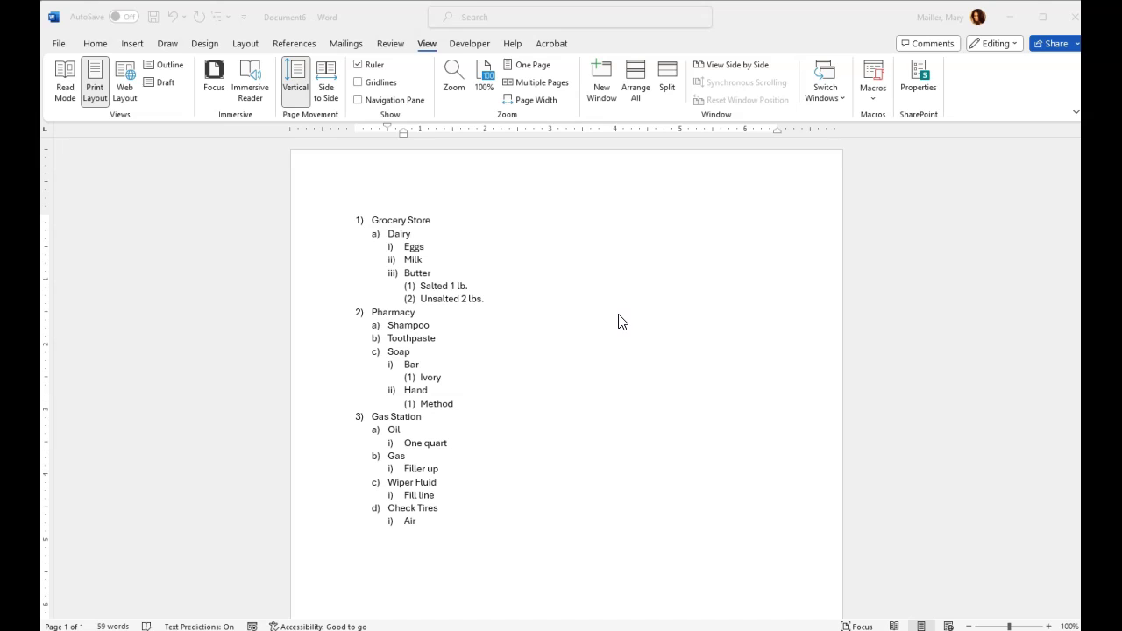
Step: Review the new list style definition settings for the whole shopping list, leaving them without saving a new style
left_click(92, 43)
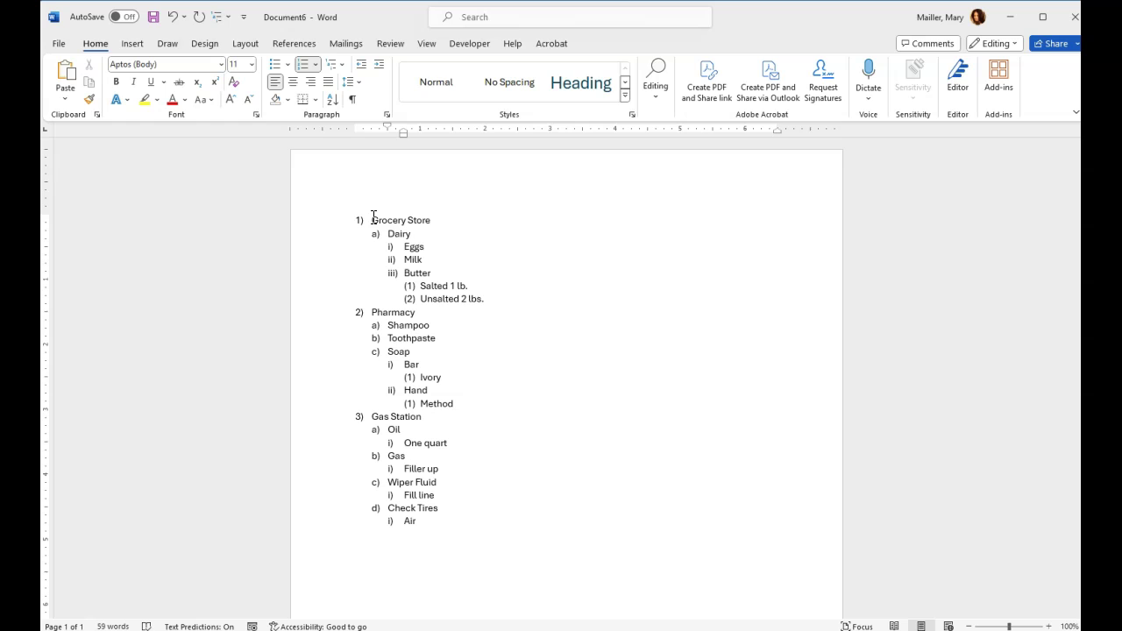
left_click_drag(369, 219, 517, 537)
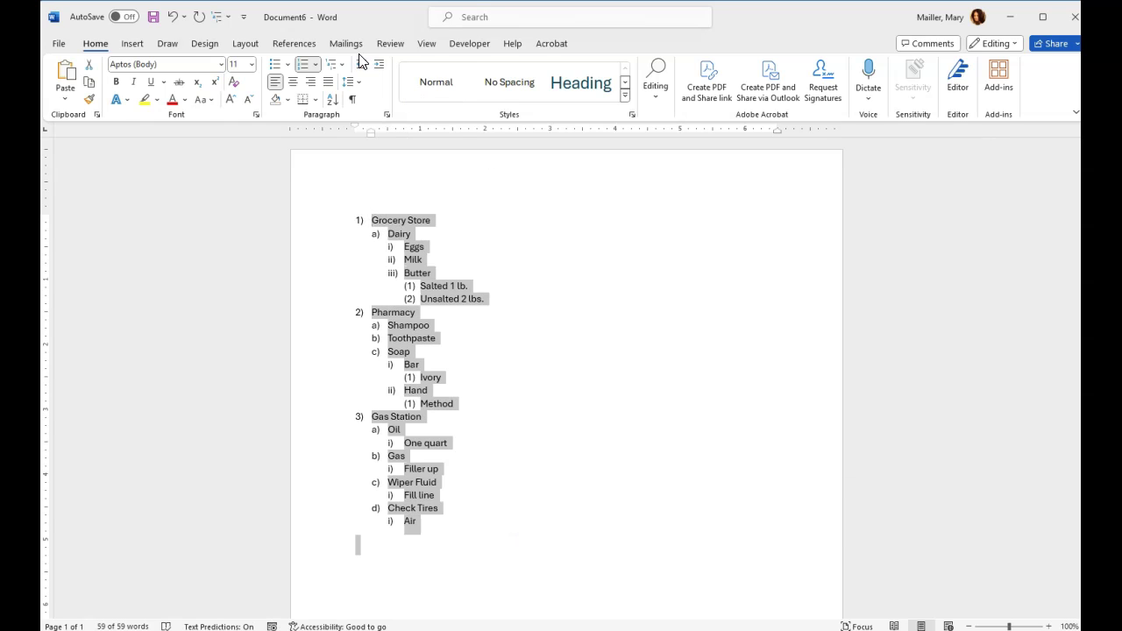
left_click(339, 68)
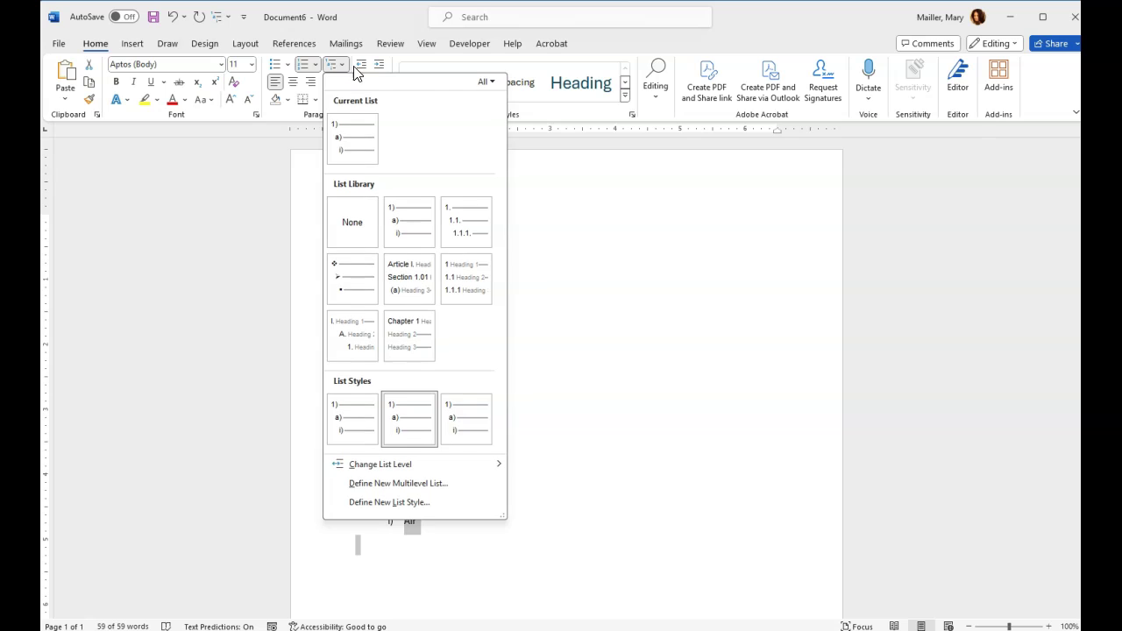
left_click(415, 503)
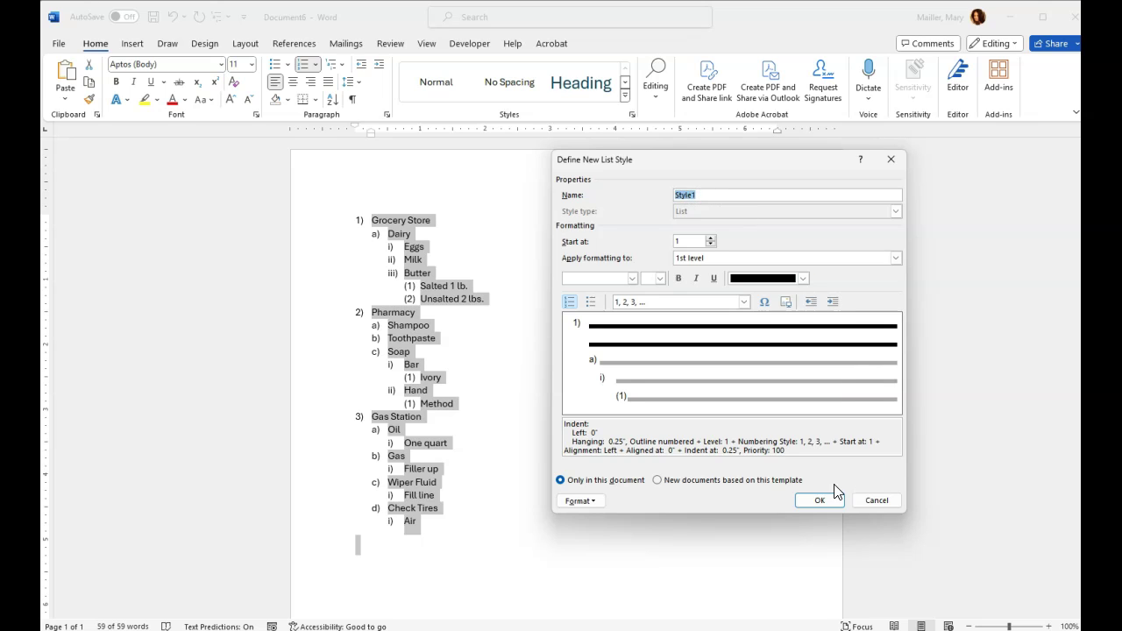
left_click(901, 500)
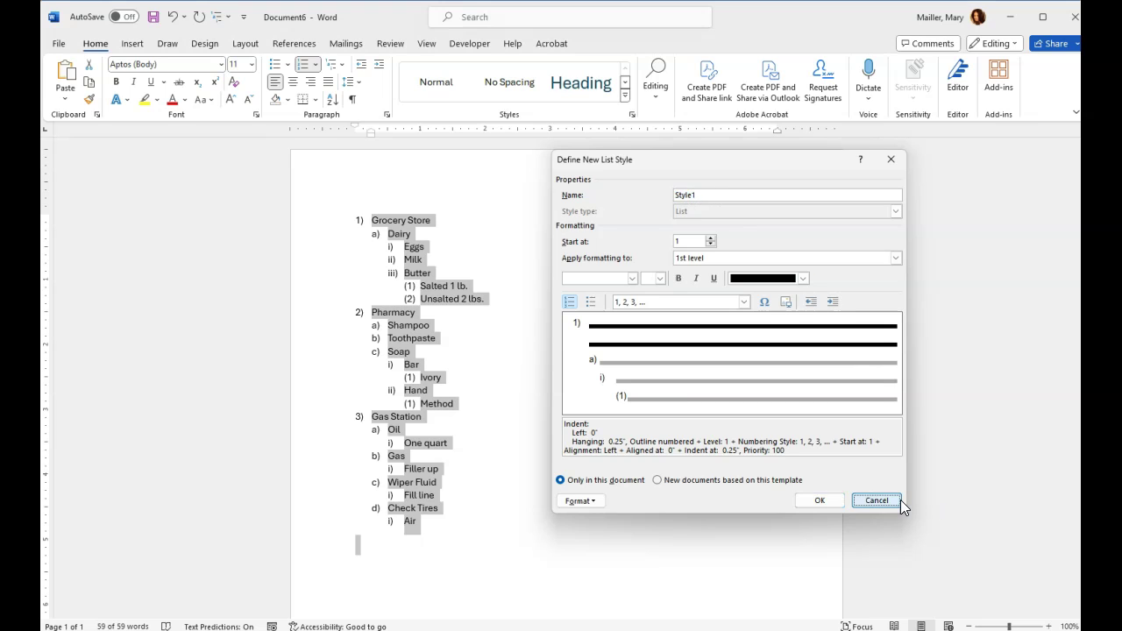
left_click(470, 352)
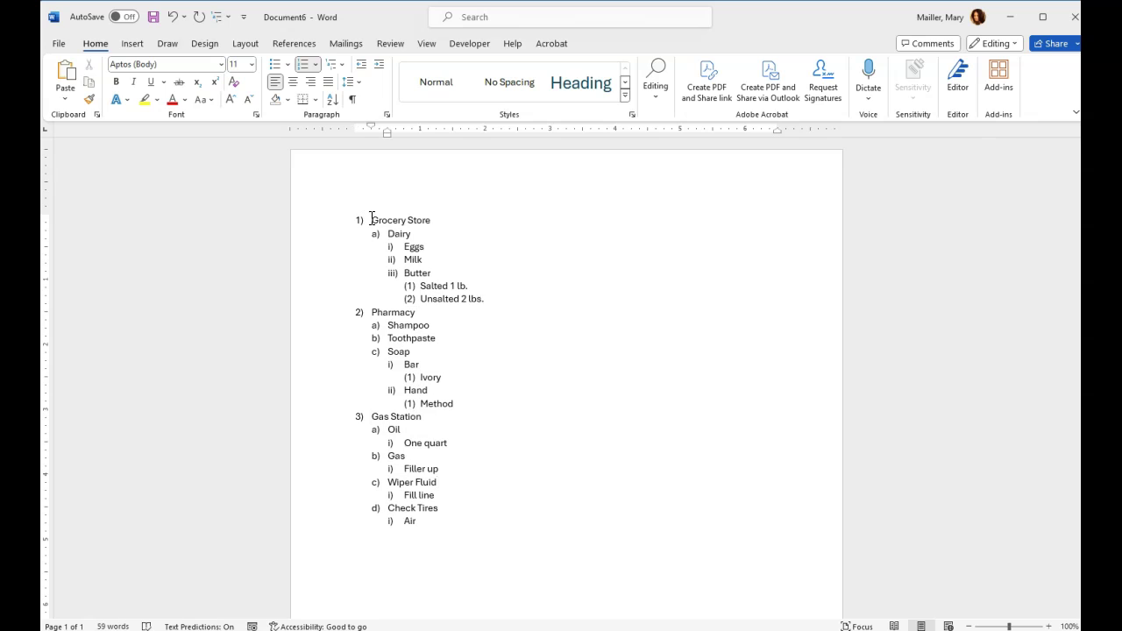
Step: Check the name of the list style applied to the whole shopping list in the multilevel list gallery
left_click_drag(369, 219, 430, 523)
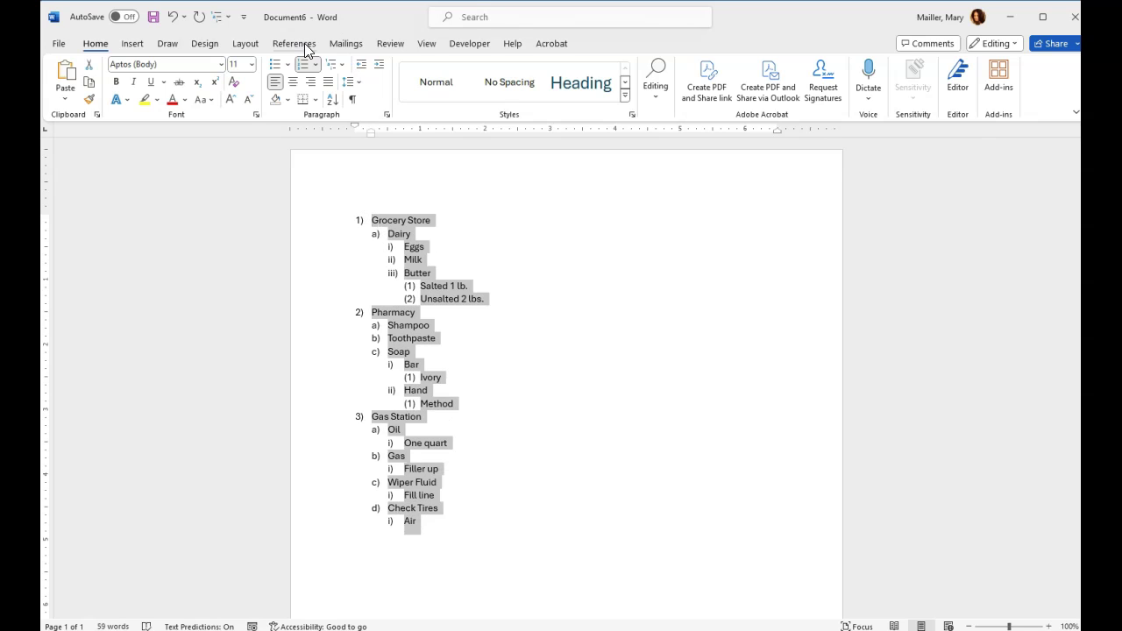
left_click(344, 65)
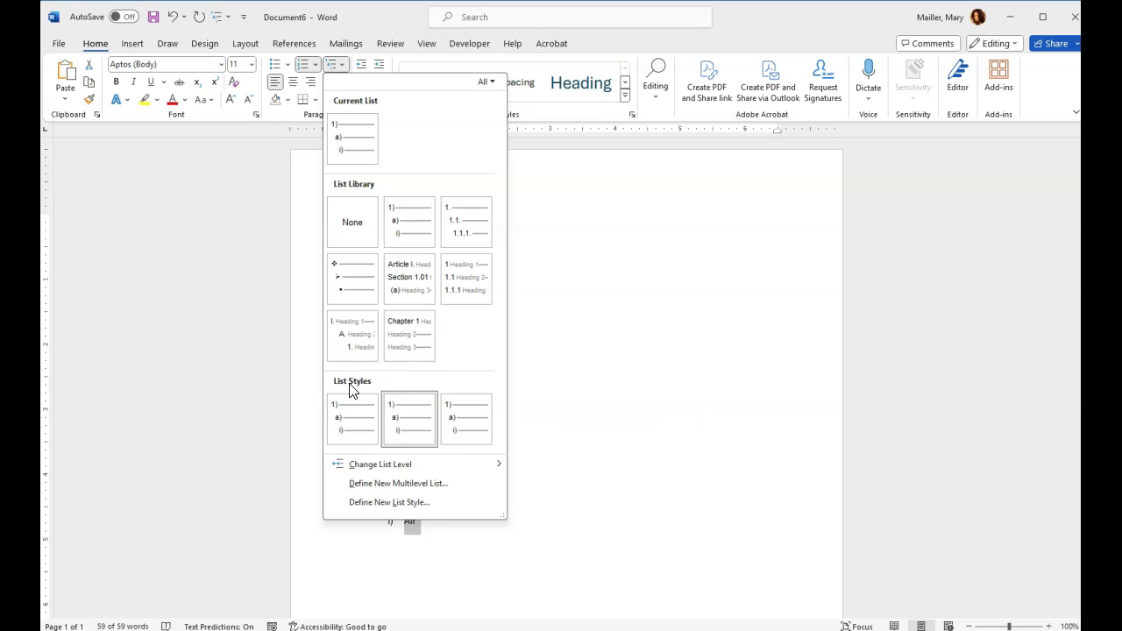
mouse_move(409, 445)
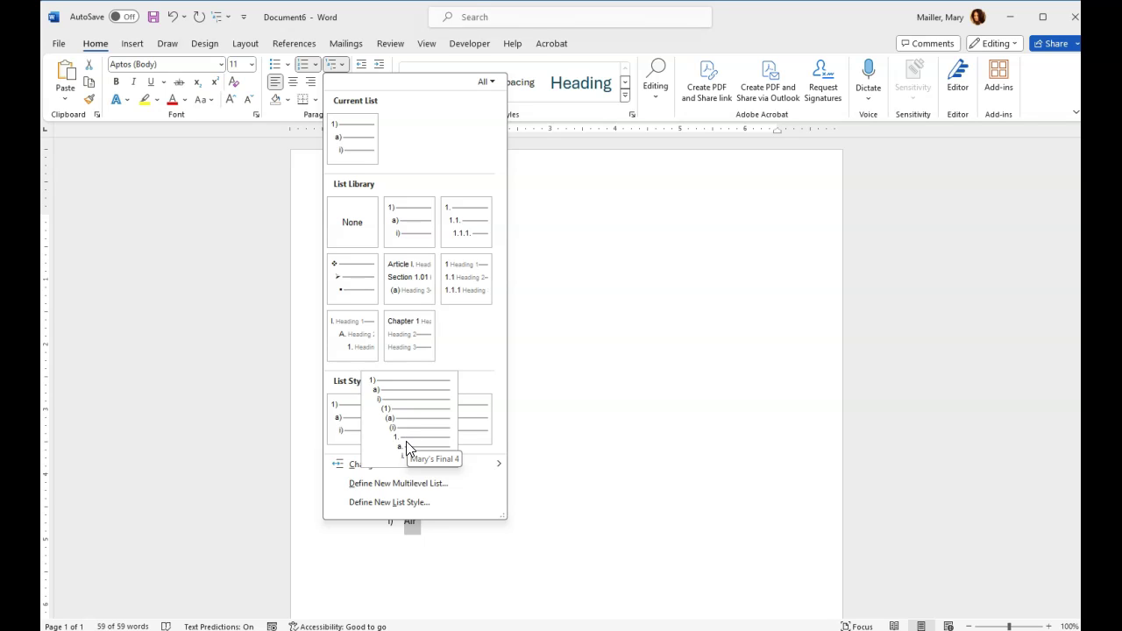
left_click(653, 470)
left_click(653, 471)
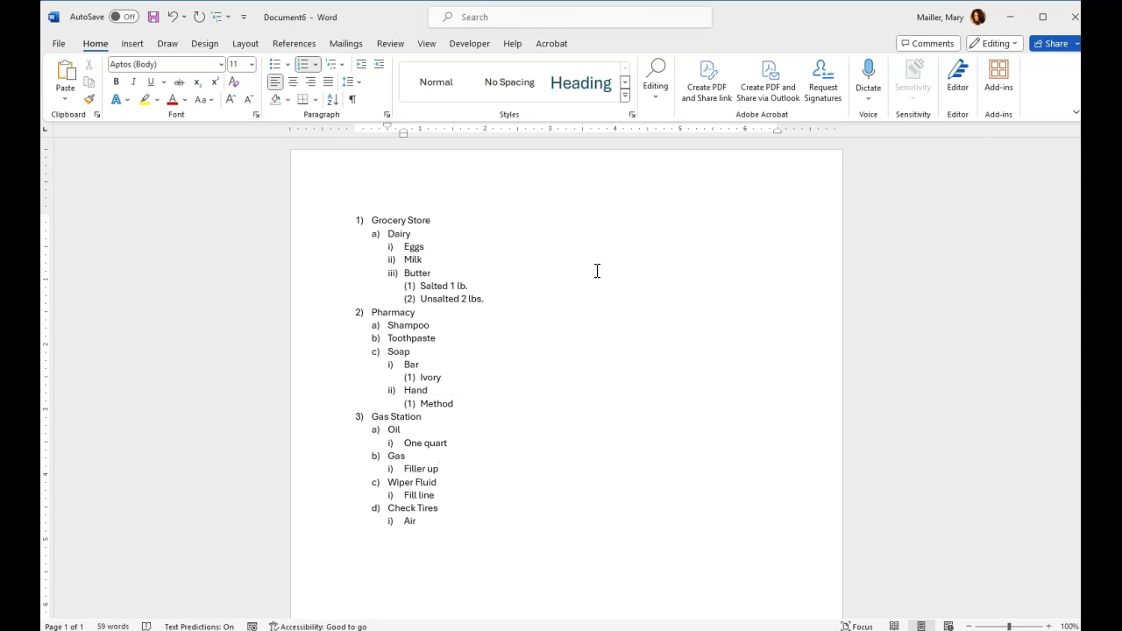
Step: Copy the Grocery Store section with all its sub-items and switch to Document5
left_click_drag(372, 220, 512, 304)
key("ctrl+c")
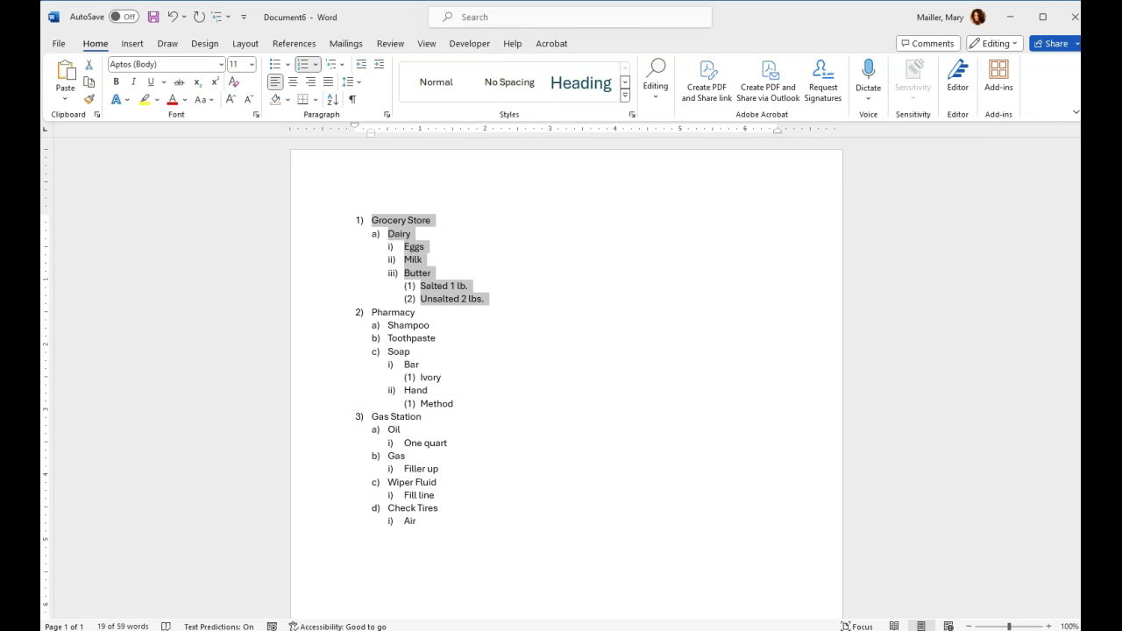
left_click(426, 46)
left_click(829, 92)
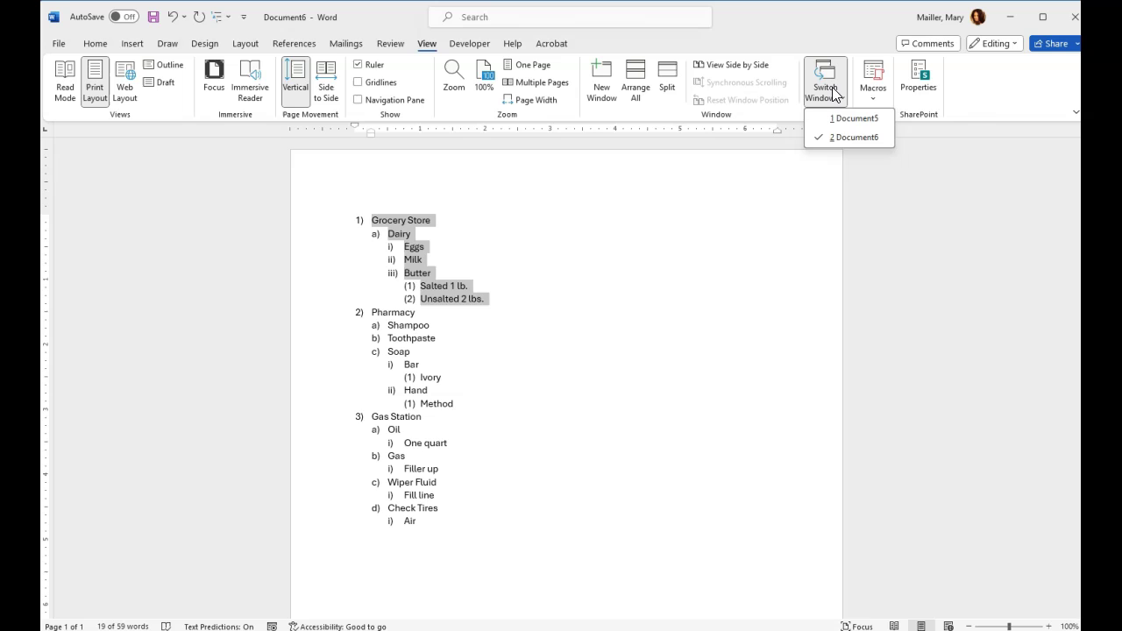
left_click(848, 117)
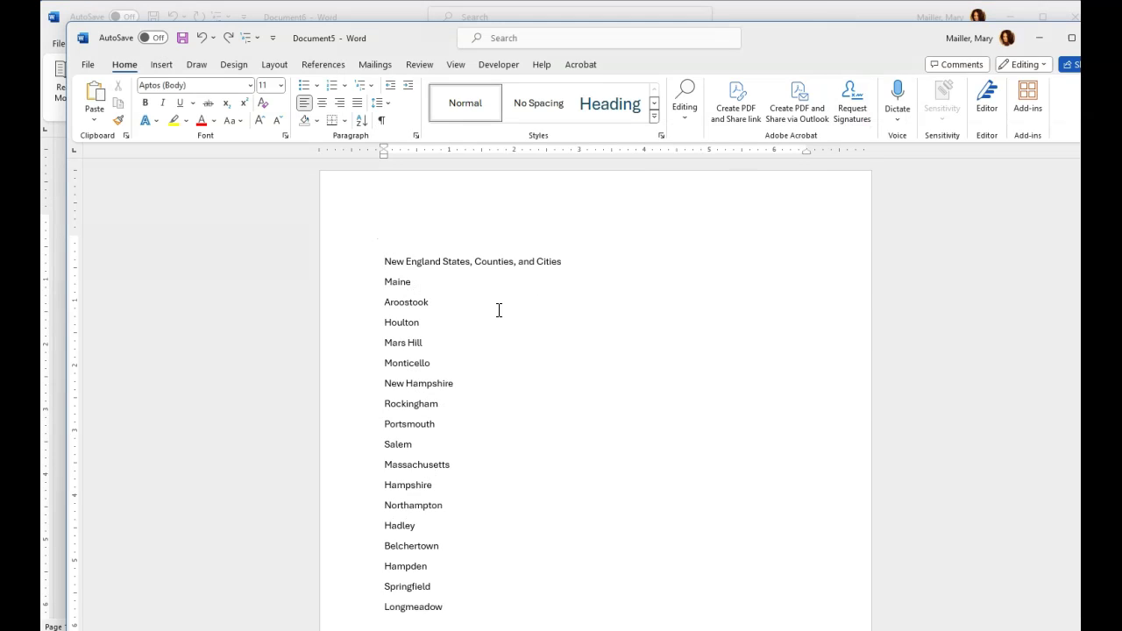
Step: Add a blank line above the New England States heading and paste the copied Grocery Store section there
scroll(499, 311, "down", 3)
scroll(499, 310, "up", 3)
key("Return")
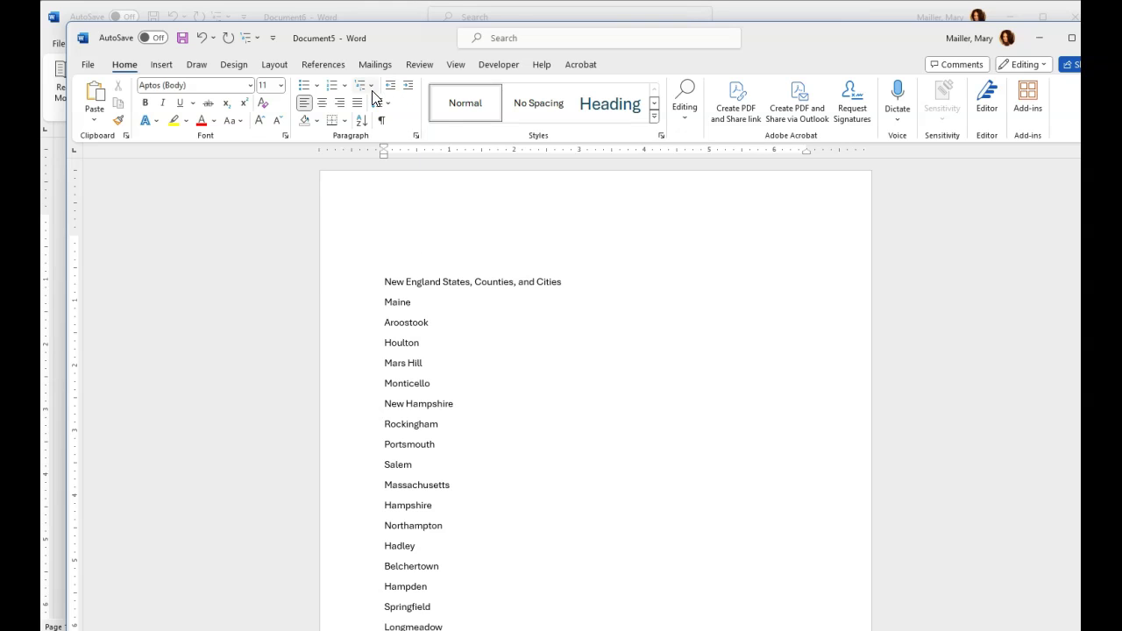
key("ctrl+v")
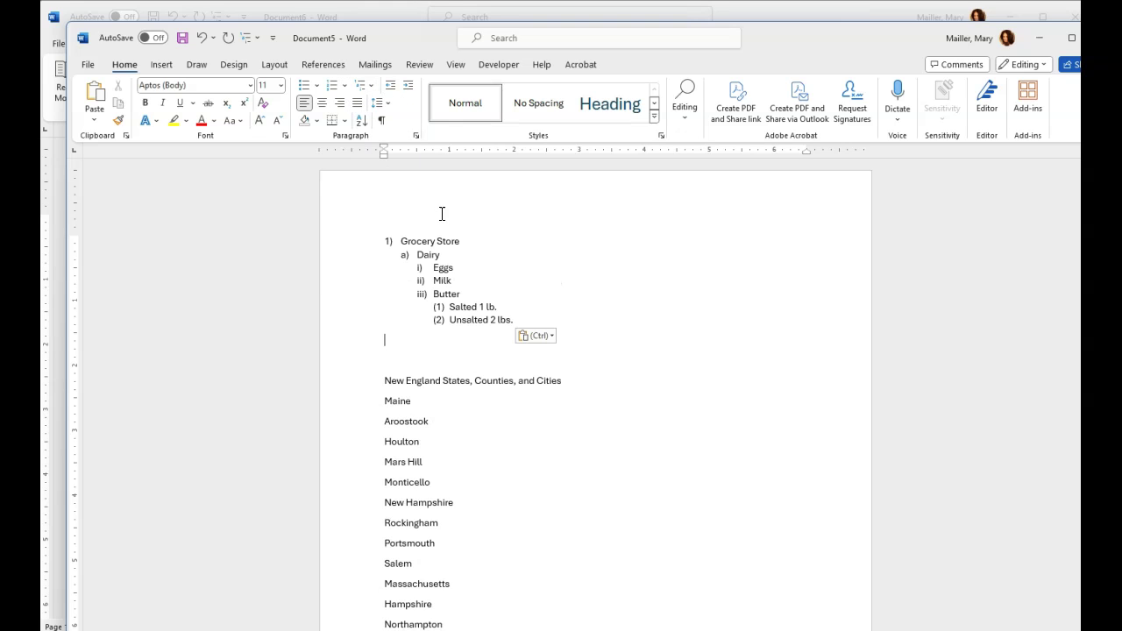
Step: Check which list style the pasted Grocery Store section brought into this document's multilevel list gallery
left_click(474, 320)
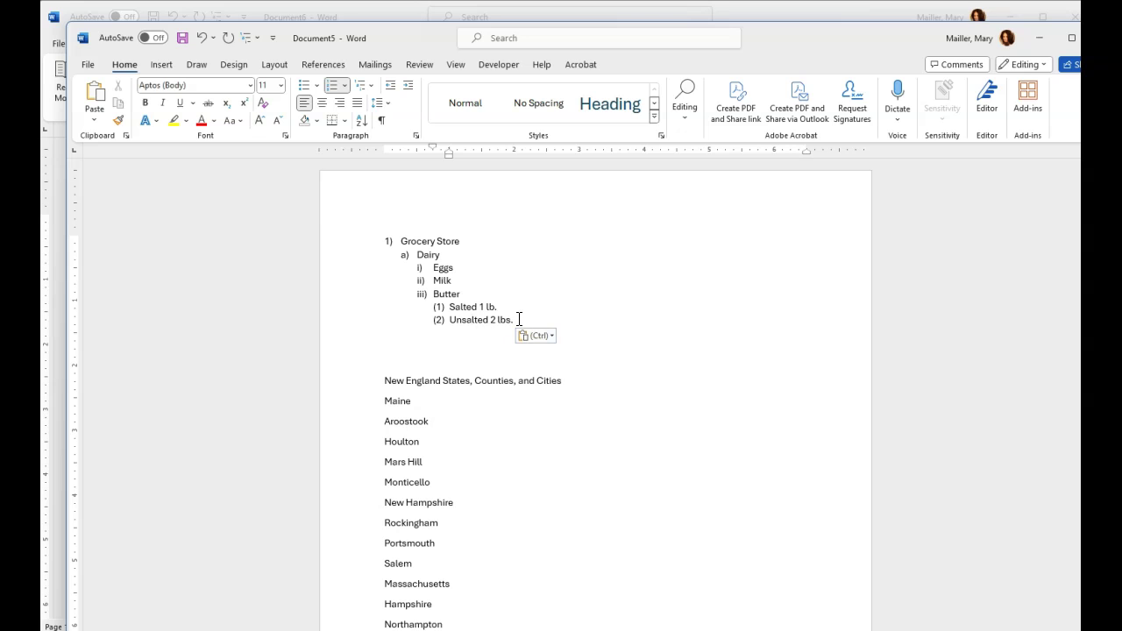
left_click_drag(517, 320, 358, 214)
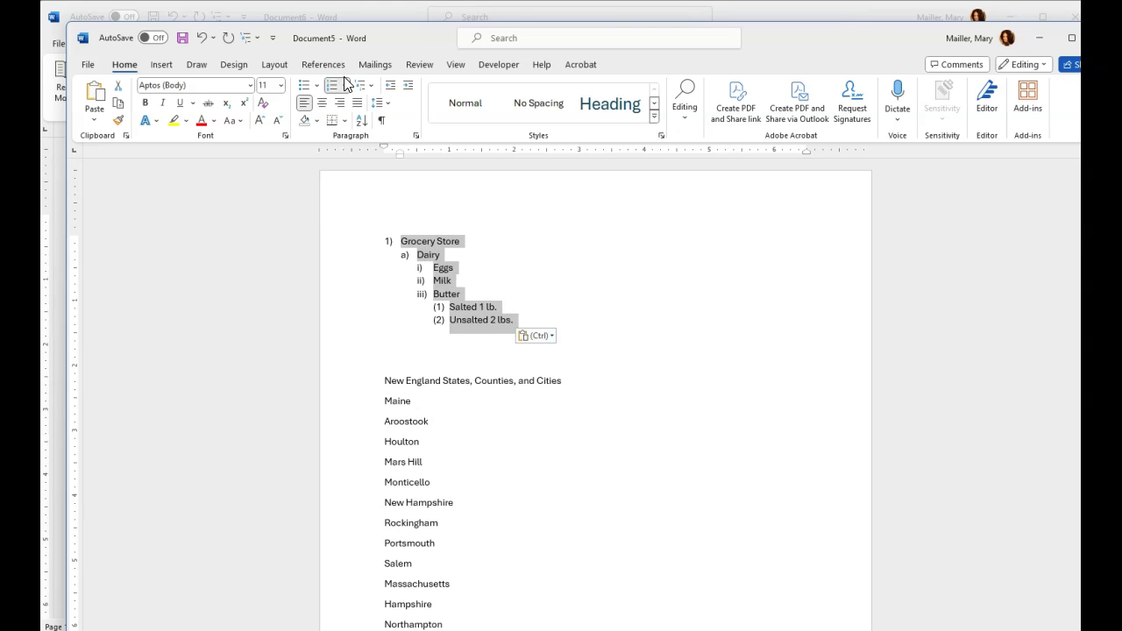
left_click(372, 86)
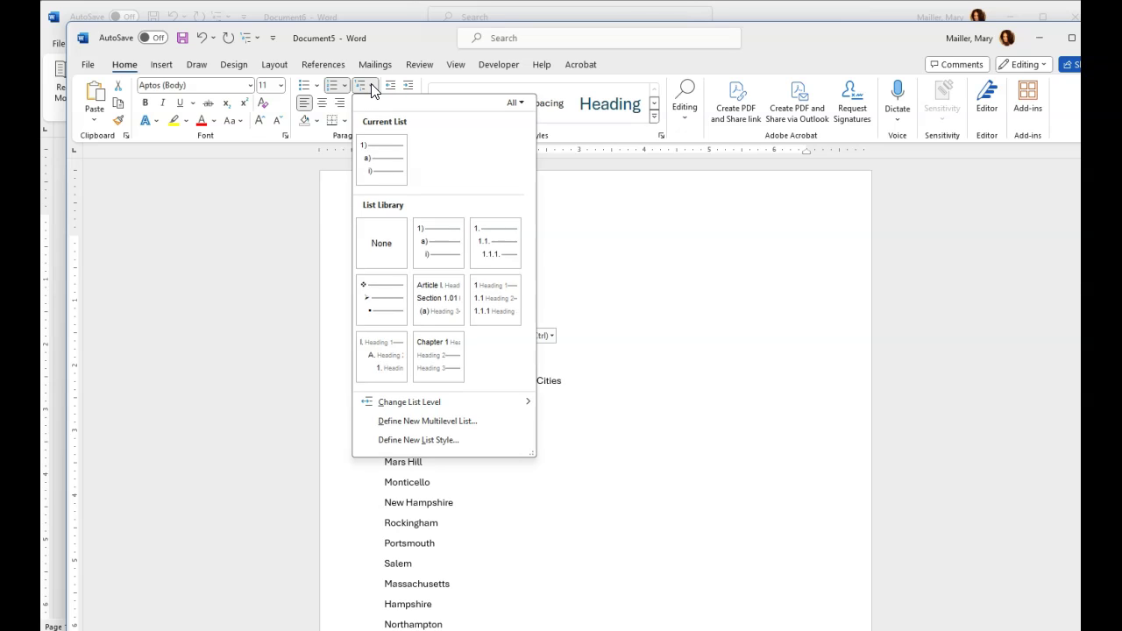
mouse_move(379, 142)
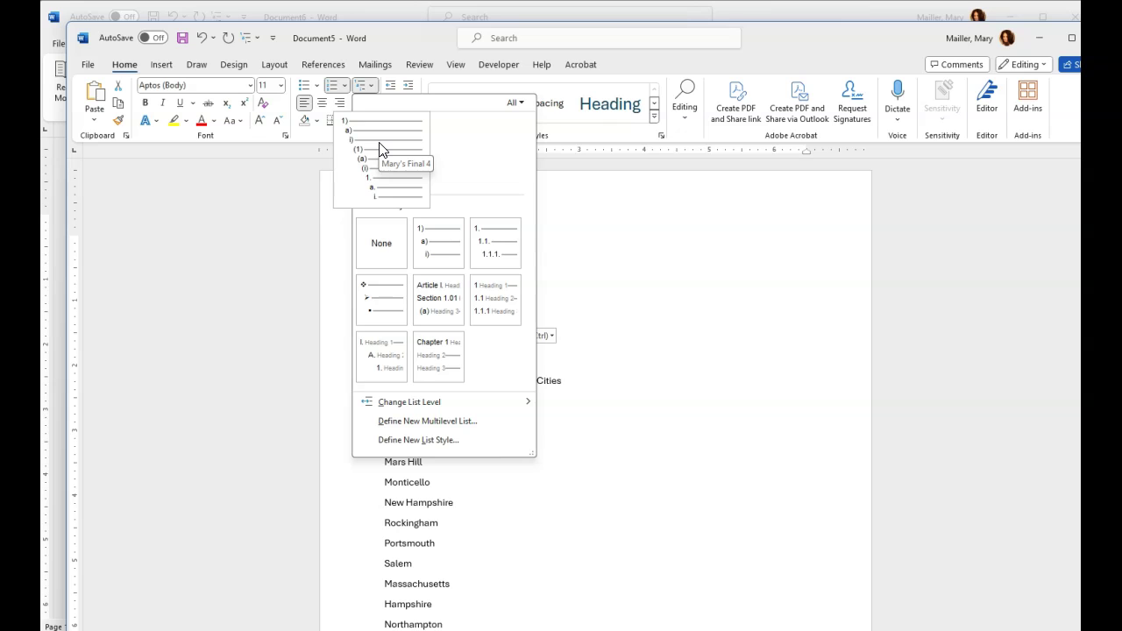
left_click(640, 295)
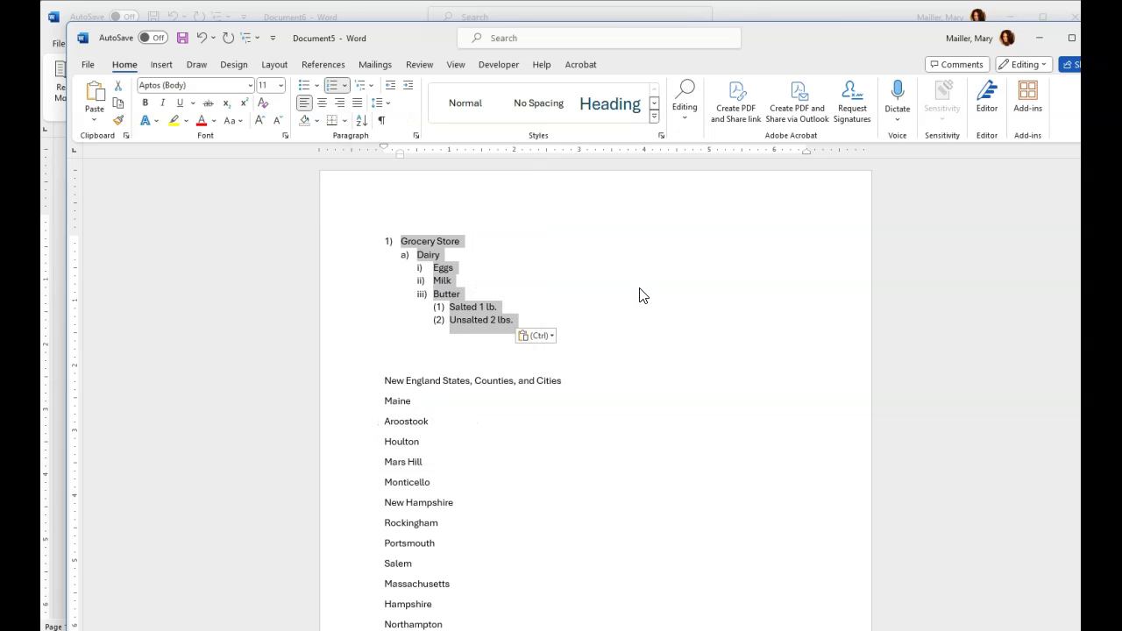
Step: Apply the custom Final 4 list style to all lines from New England States, Counties, and Cities through Longmeadow
scroll(619, 336, "down", 2)
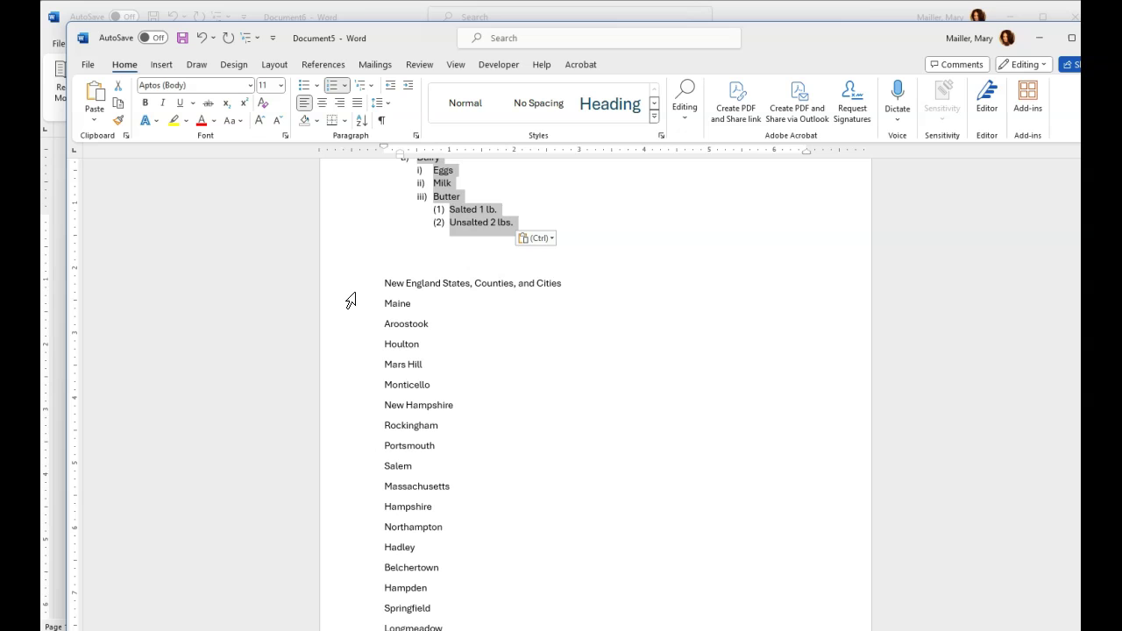
left_click(392, 309)
scroll(386, 254, "down", 1)
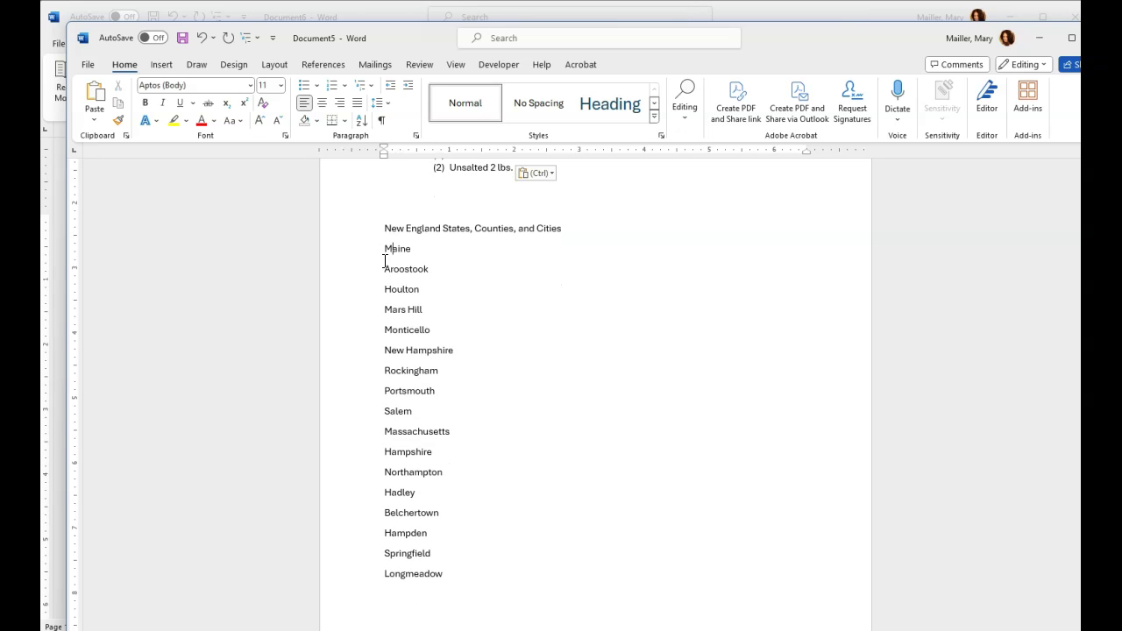
left_click_drag(383, 215, 453, 571)
left_click(369, 86)
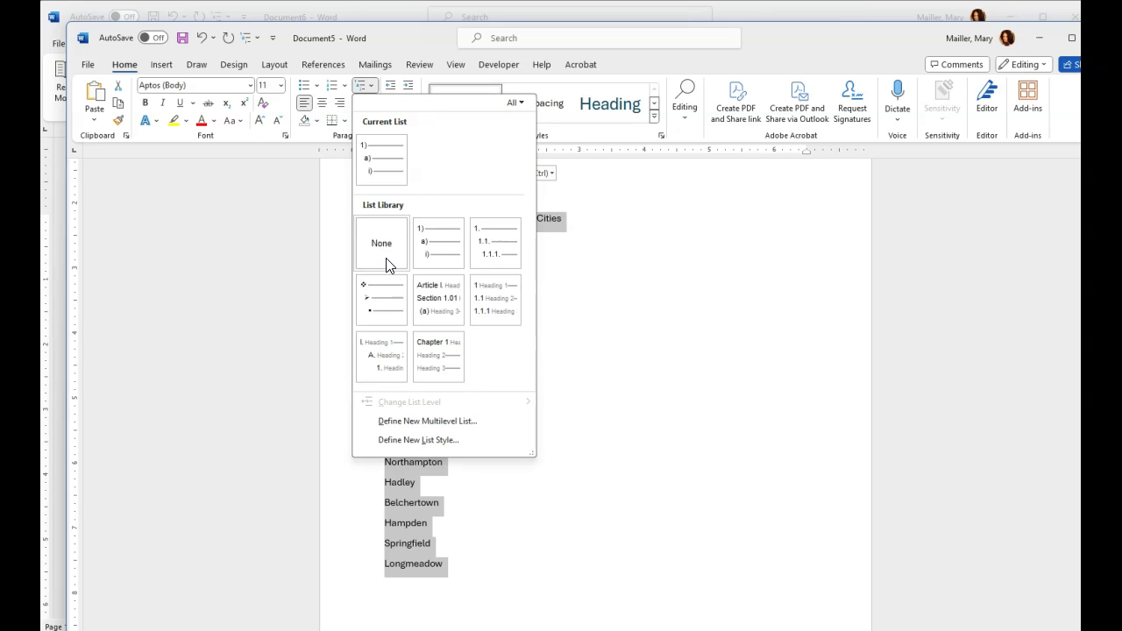
mouse_move(387, 158)
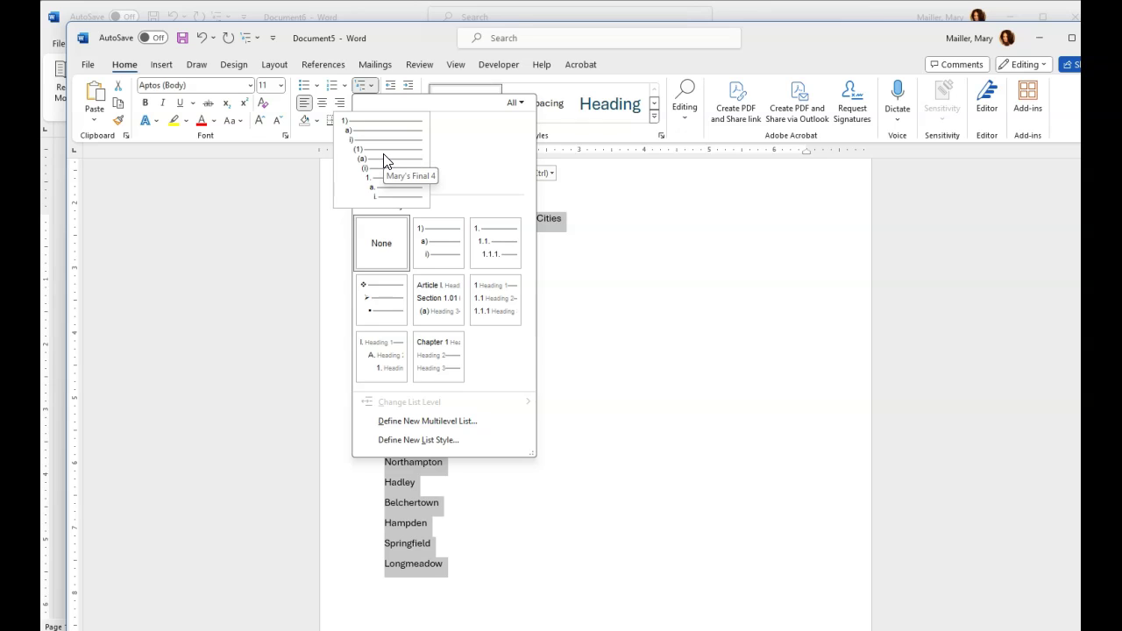
left_click(386, 158)
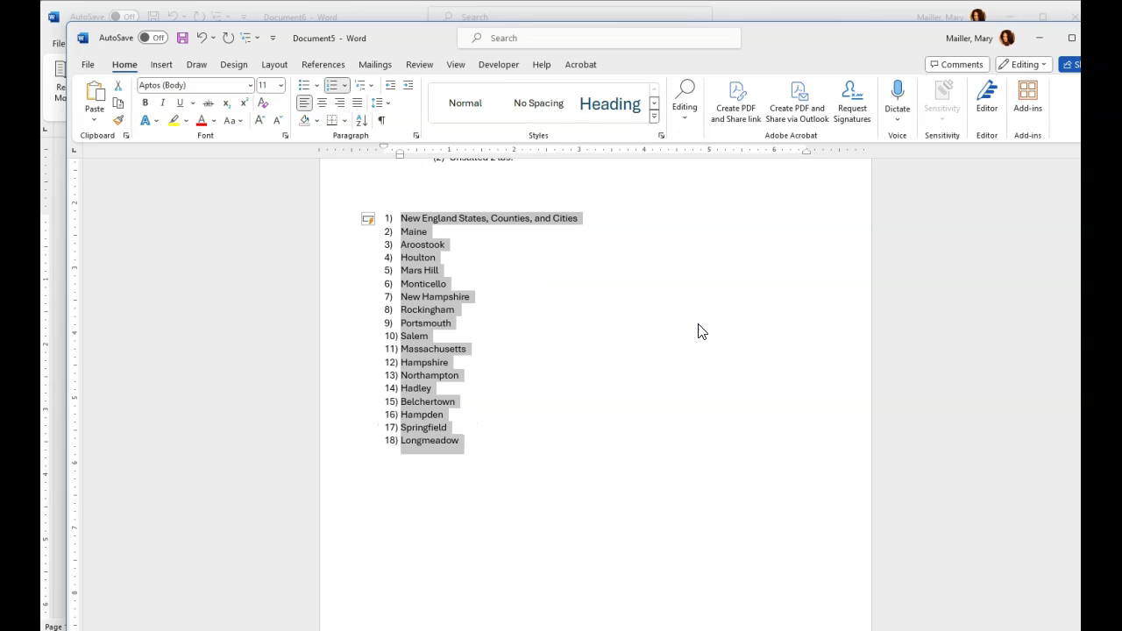
left_click(684, 341)
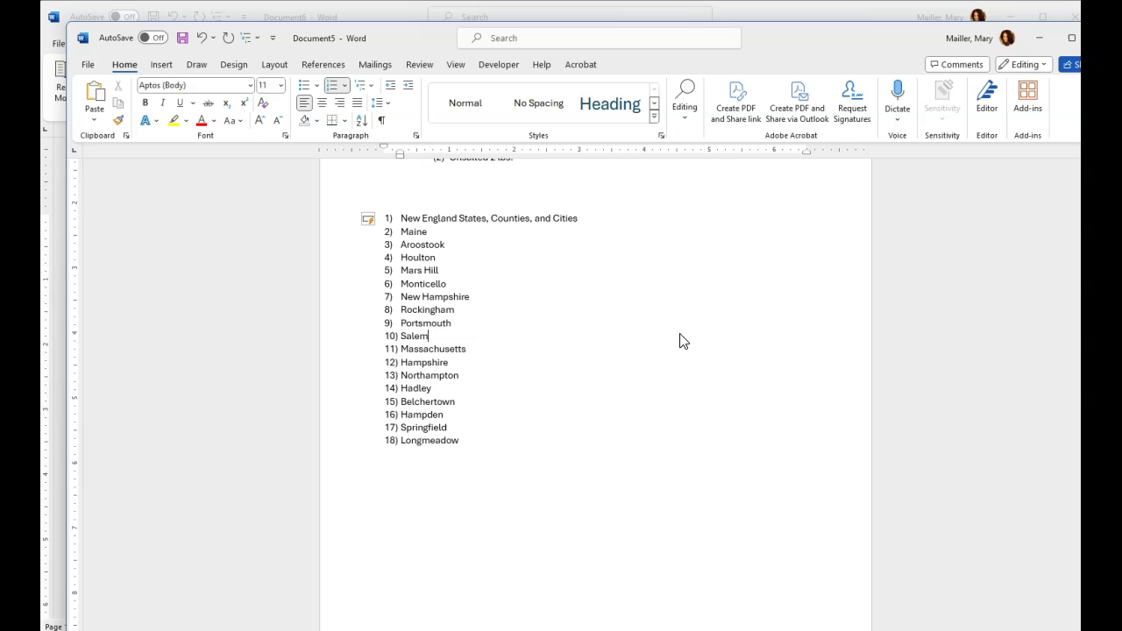
Step: Demote Maine to the second list level and Aroostook to the third level beneath it
left_click(400, 218)
left_click(402, 228)
key("Tab")
key("Down")
key("Left")
key("Left")
key("Left")
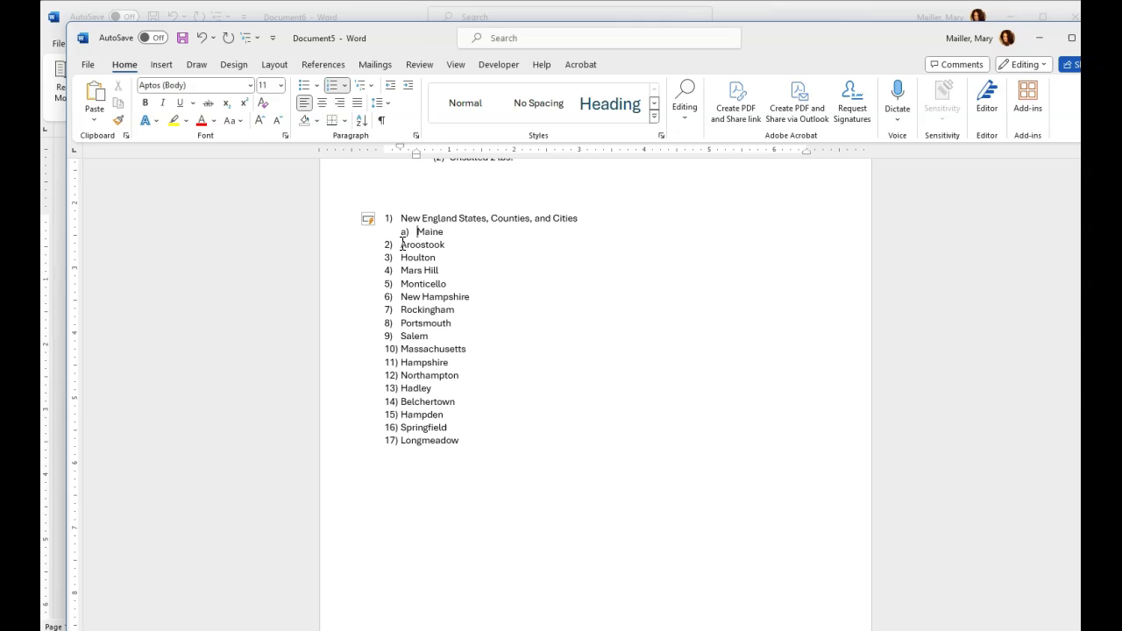
key("Tab")
key("Tab")
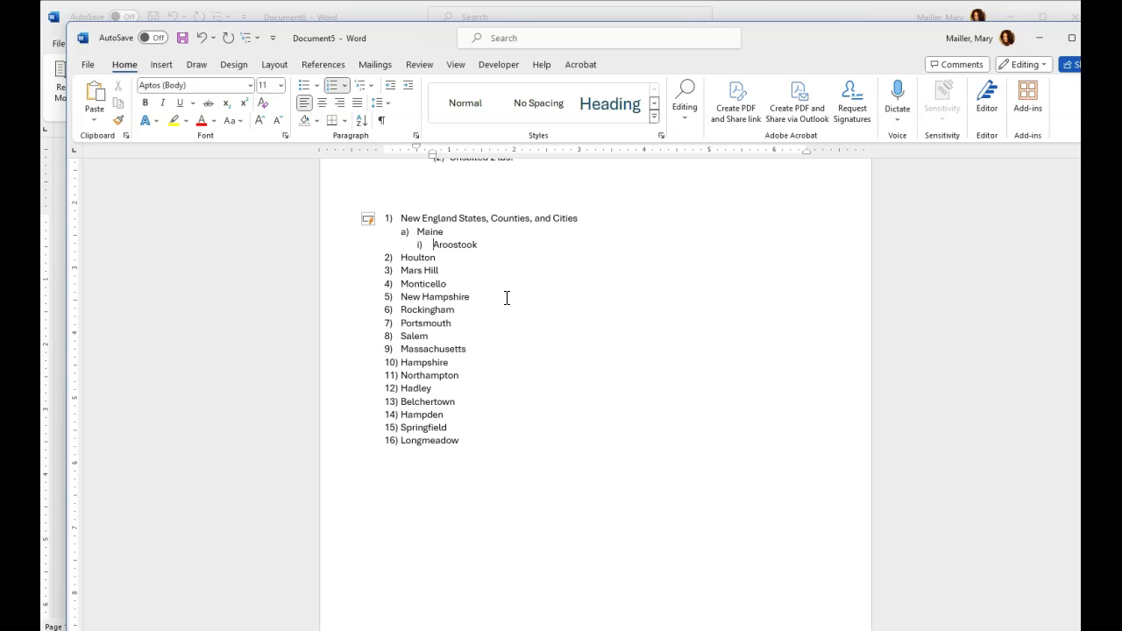
Step: Demote Houlton, Mars Hill and Monticello to the fourth list level under Aroostook
left_click(401, 257)
key("Tab")
key("Tab")
key("Tab")
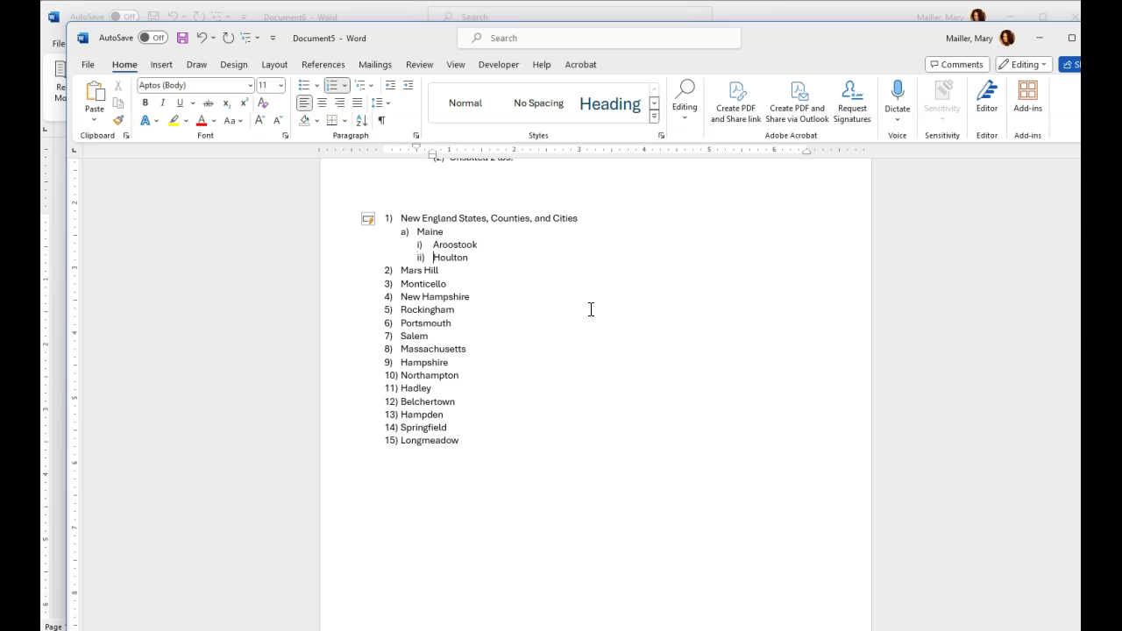
left_click(403, 272)
key("Tab")
key("Tab")
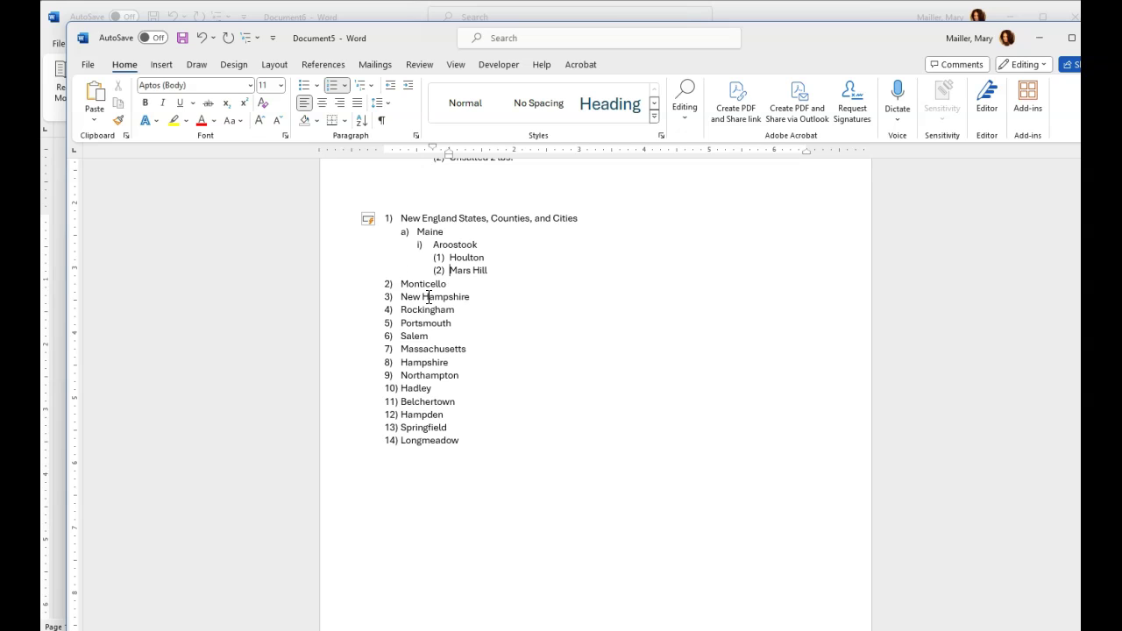
left_click(401, 286)
key("Tab")
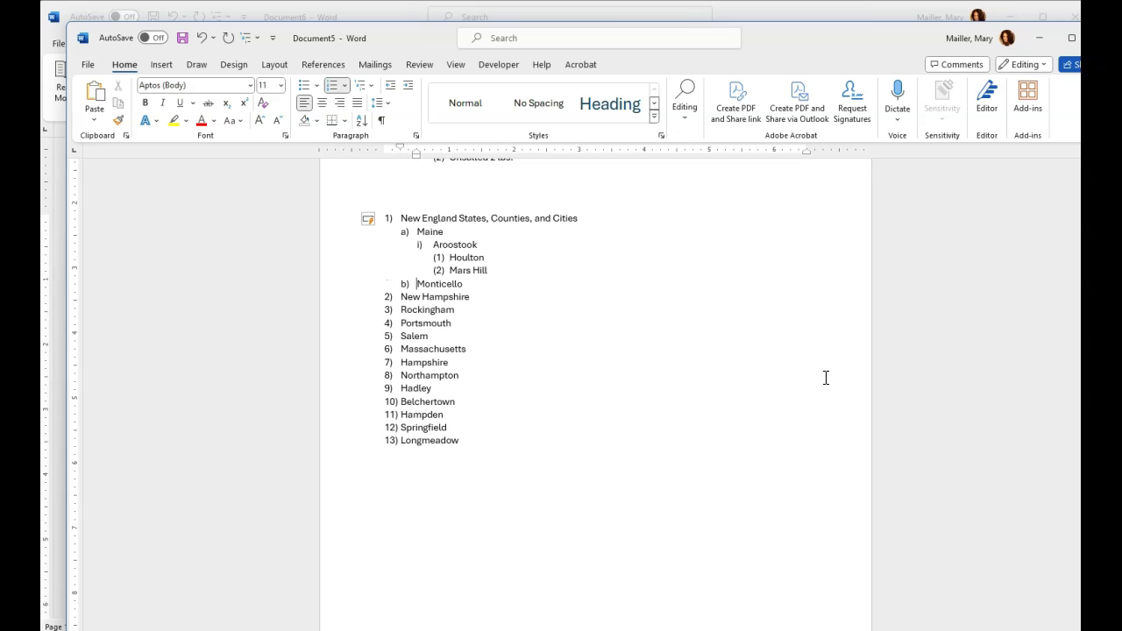
key("Tab")
key("Tab")
Step: Demote New Hampshire to the second list level and Rockingham to the third level beneath it
left_click(399, 299)
key("Tab")
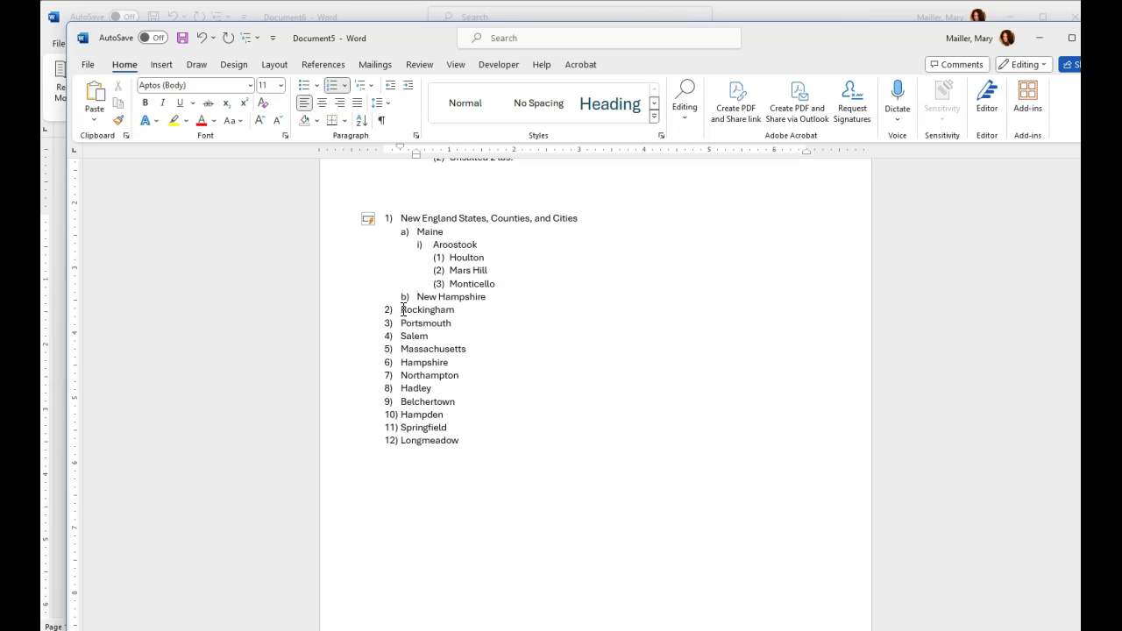
left_click(404, 310)
key("Tab")
key("Tab")
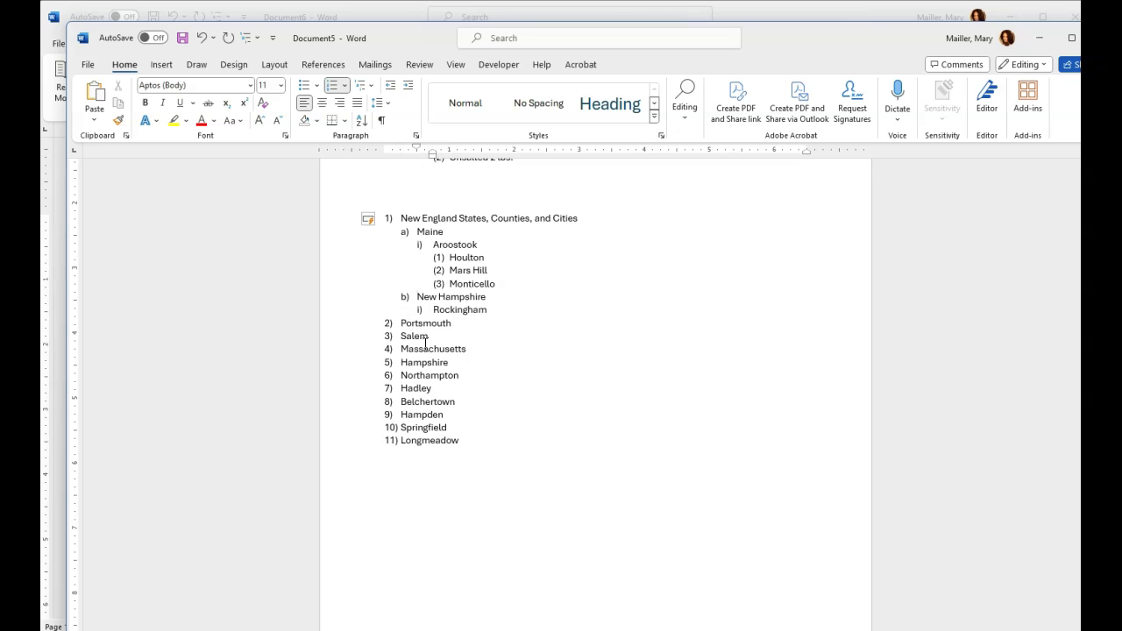
Step: Demote Portsmouth and Salem to the fourth list level under Rockingham
left_click(402, 325)
key("Tab")
key("Tab")
key("Tab")
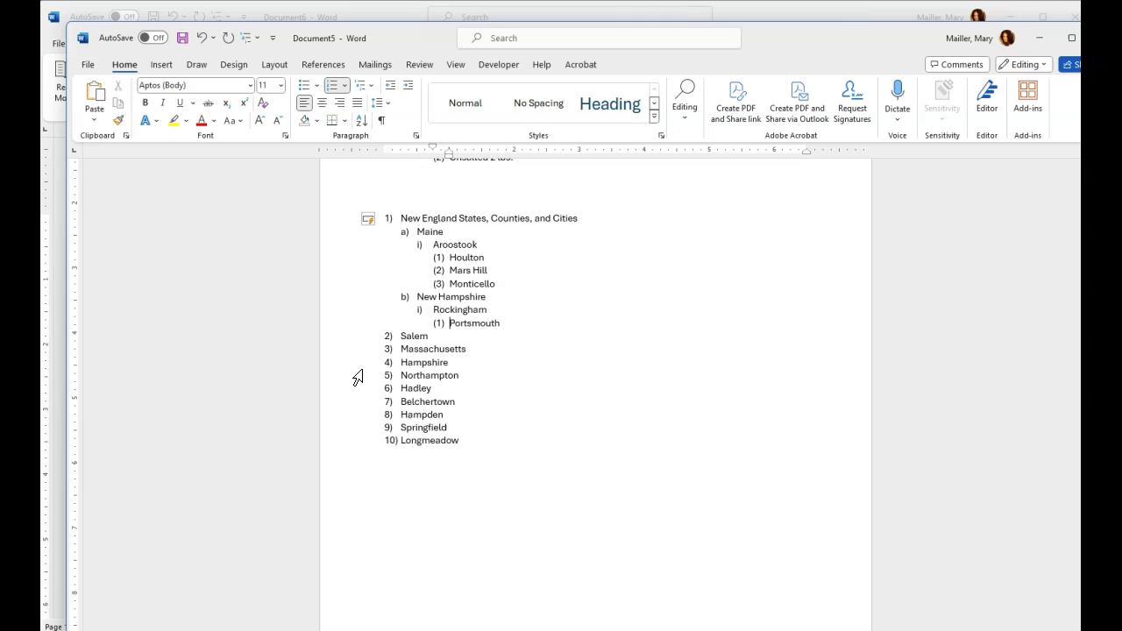
left_click(400, 336)
key("Tab")
key("Tab")
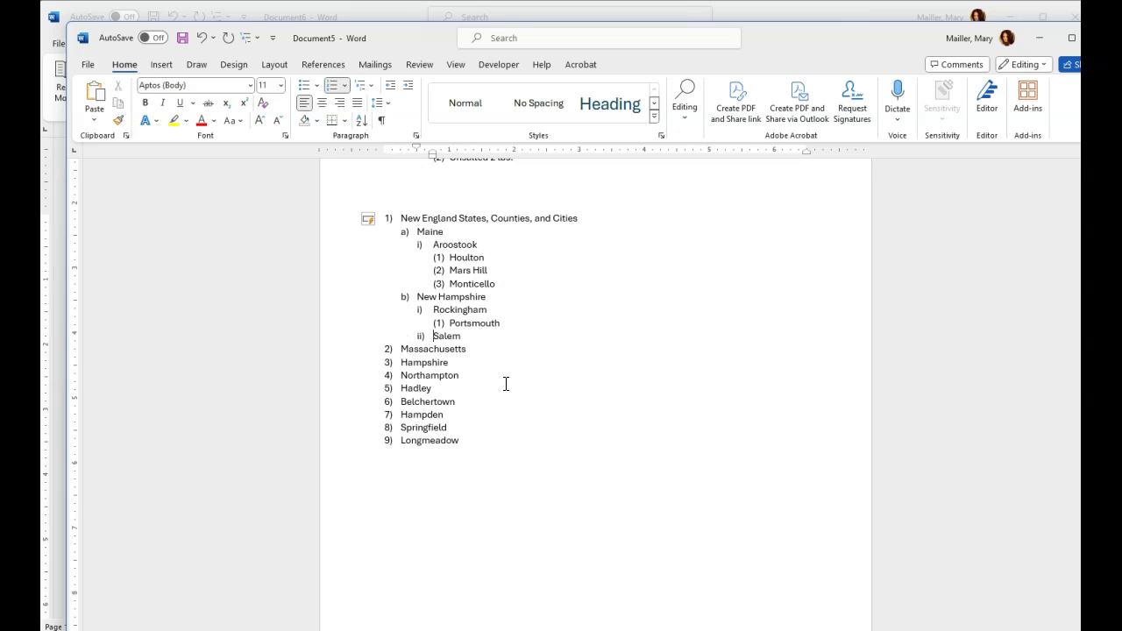
key("Tab")
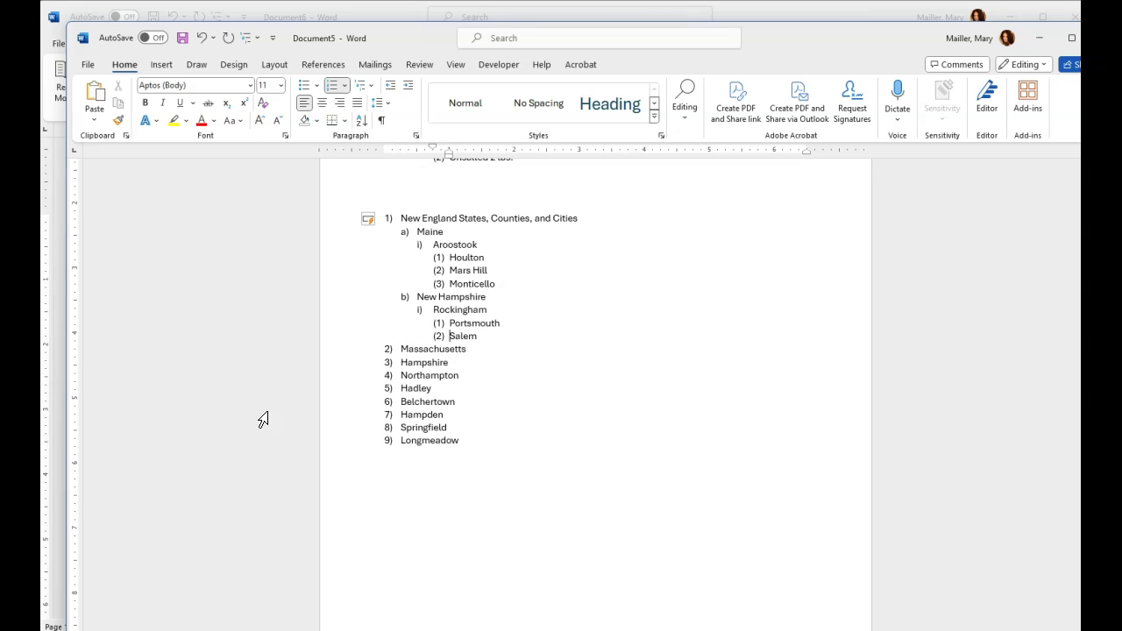
Step: Demote Massachusetts to the second list level and Hampshire to the third level beneath it
left_click(400, 349)
key("Tab")
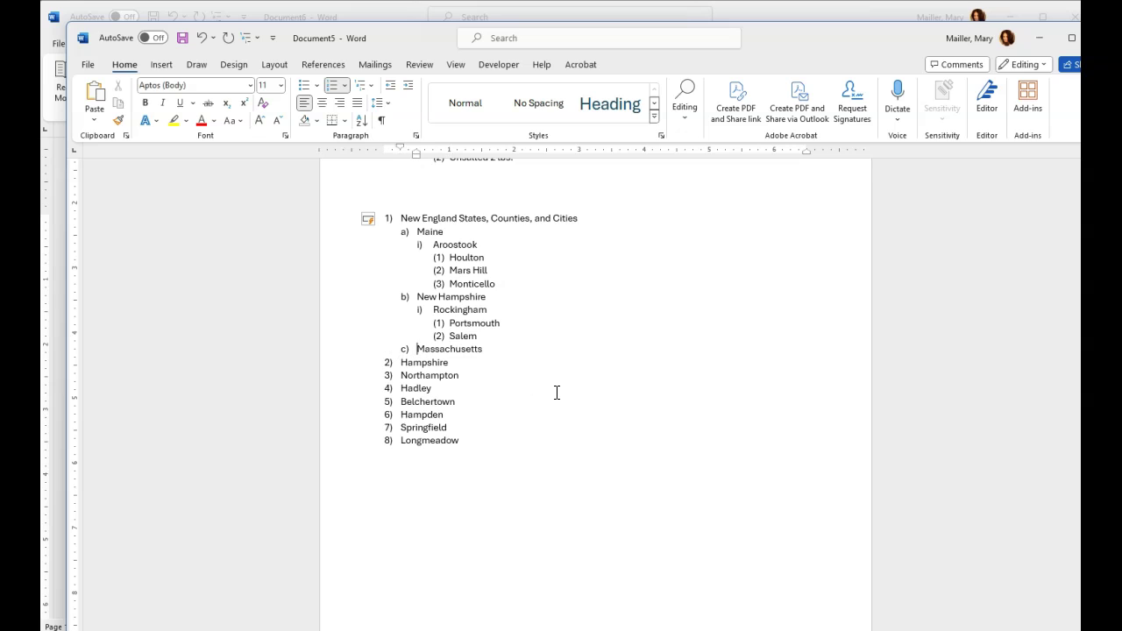
left_click(405, 362)
key("Tab")
key("Tab")
Step: Demote Northampton to the fourth list level under Hampshire and Hadley to the fifth level beneath Northampton
left_click(400, 379)
key("Tab")
key("Tab")
key("Tab")
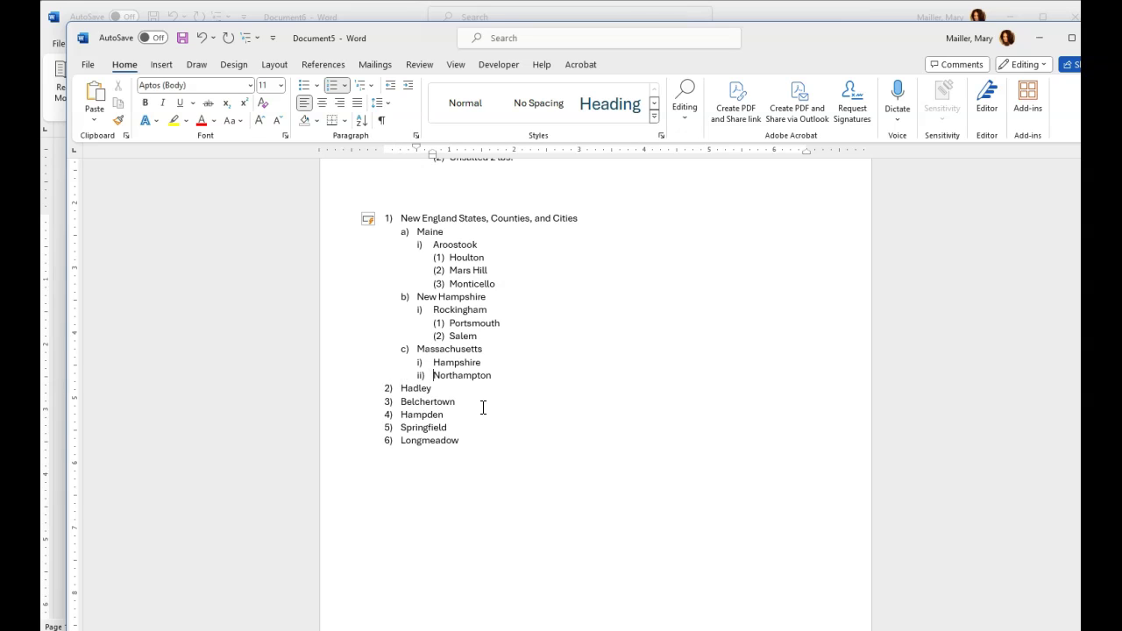
left_click(402, 387)
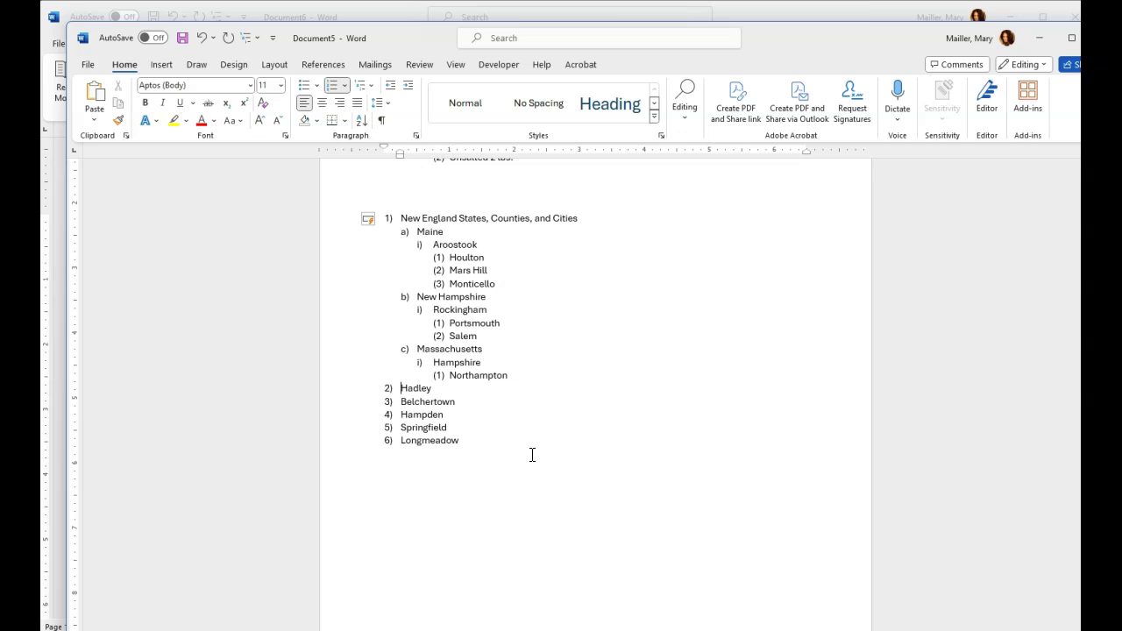
key("Tab")
key("Tab")
key("Tab")
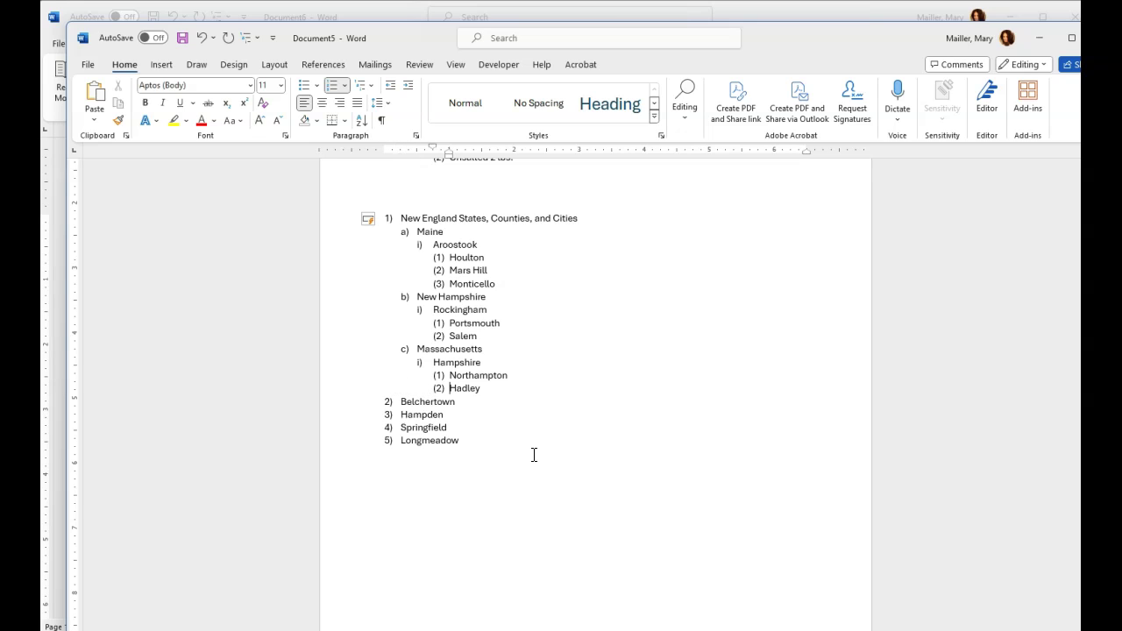
key("Tab")
Step: Demote Belchertown to the fourth list level under Hampshire
left_click(400, 401)
key("Tab")
key("Tab")
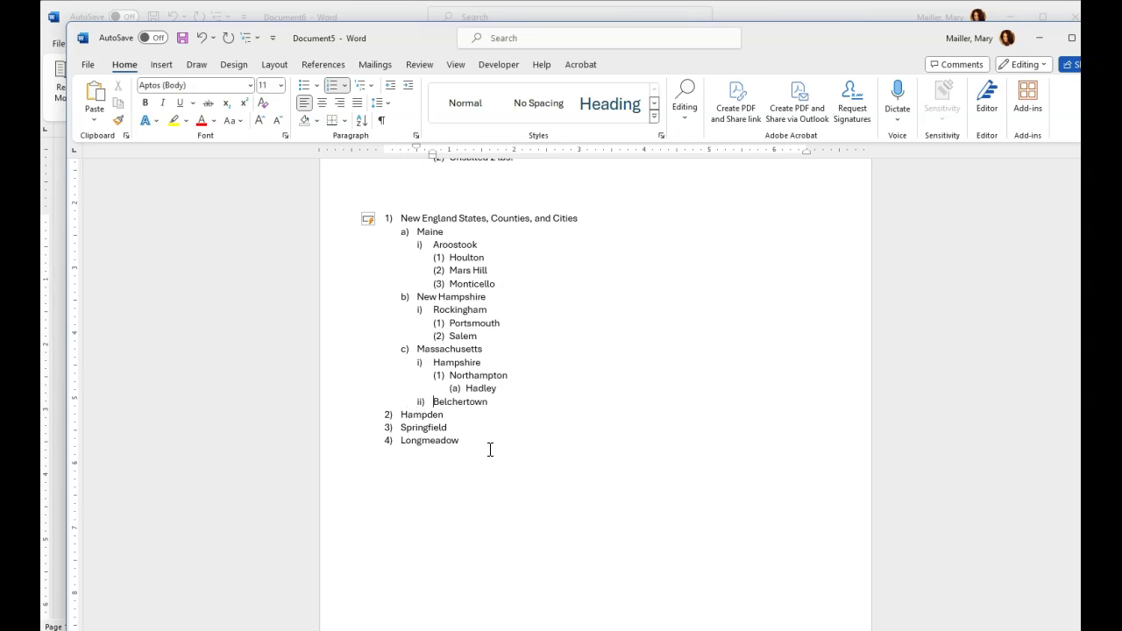
key("Tab")
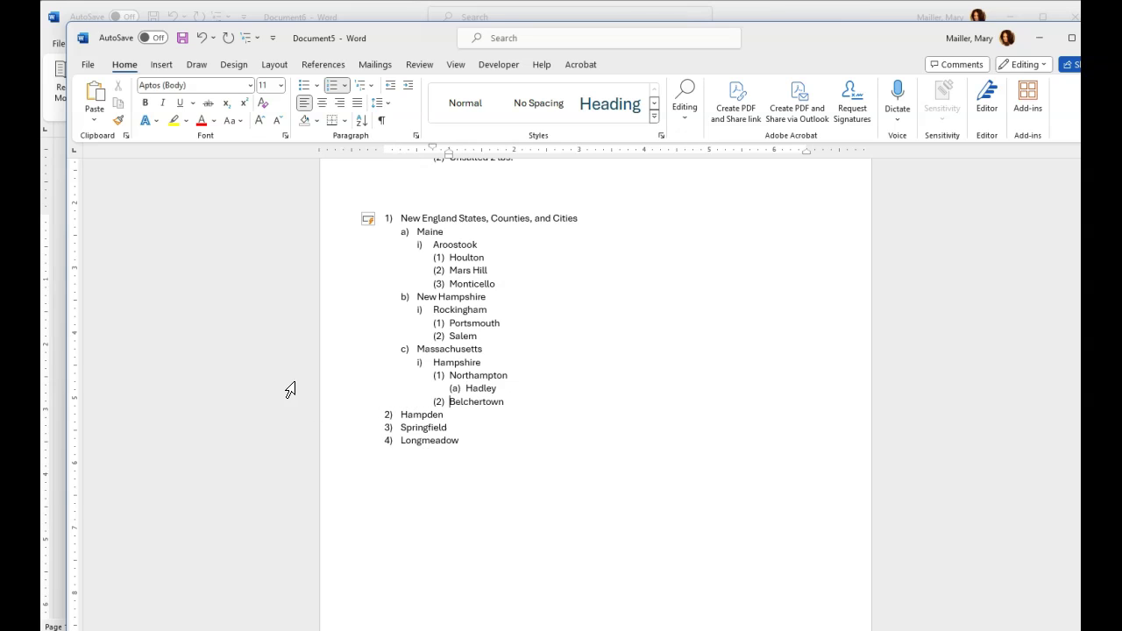
Step: Demote Hampden to the second list level and Springfield and Longmeadow to the third level beneath it
left_click(396, 413)
key("Tab")
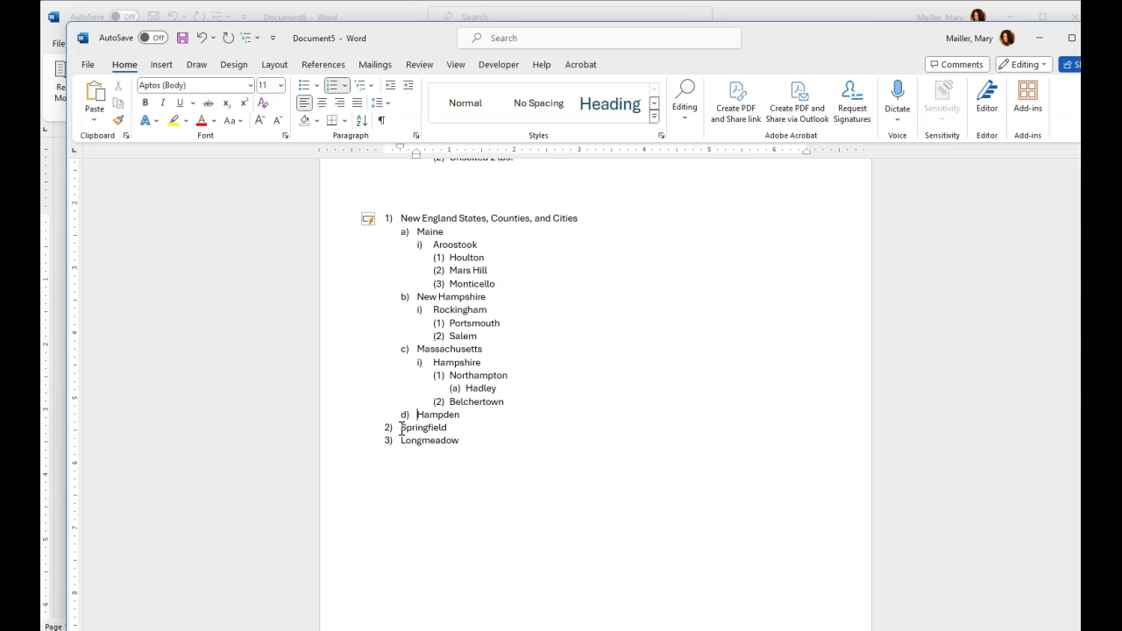
left_click(402, 428)
key("Tab")
key("Tab")
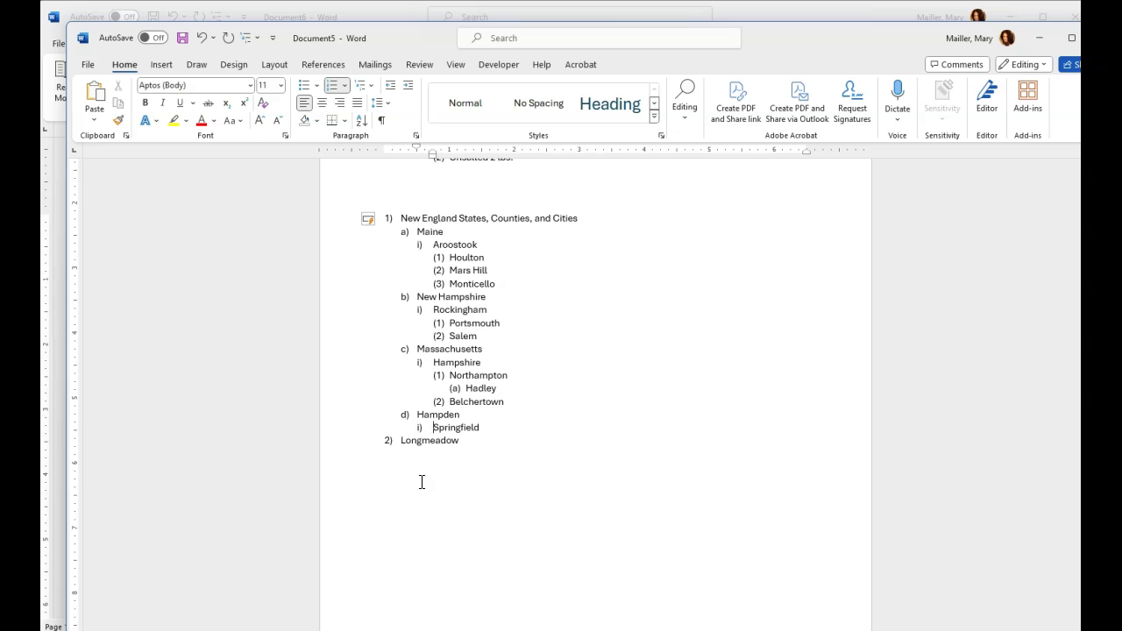
left_click(401, 440)
key("Tab")
key("Tab")
Step: Select the whole New England outline and check which multilevel list style is applied to it
scroll(518, 341, "up", 4)
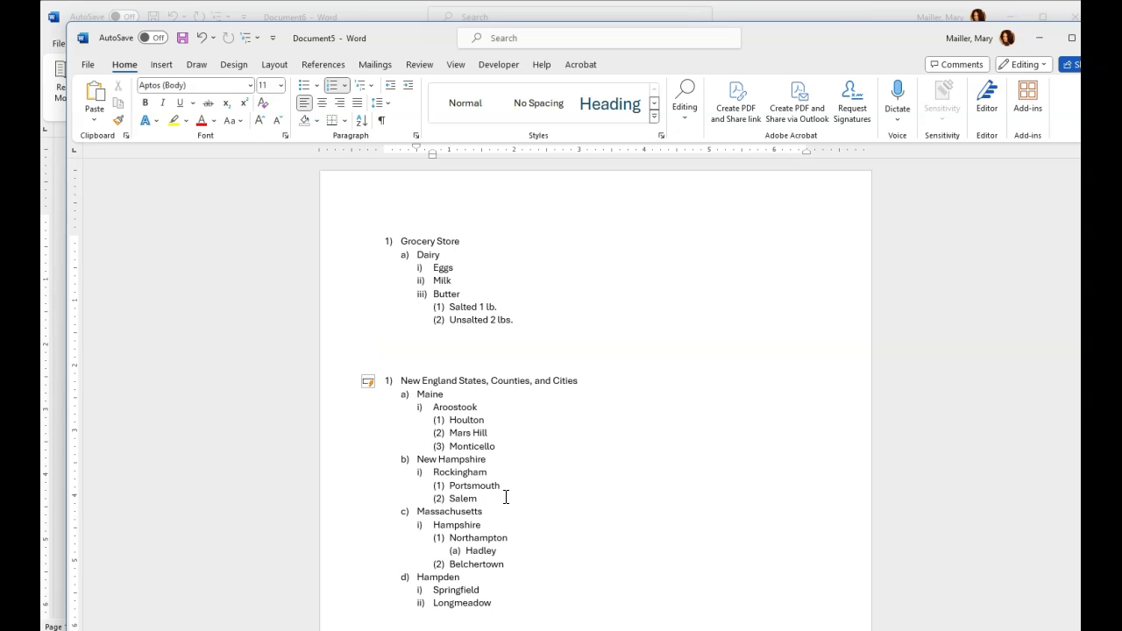
scroll(527, 501, "down", 1)
left_click_drag(509, 581, 382, 354)
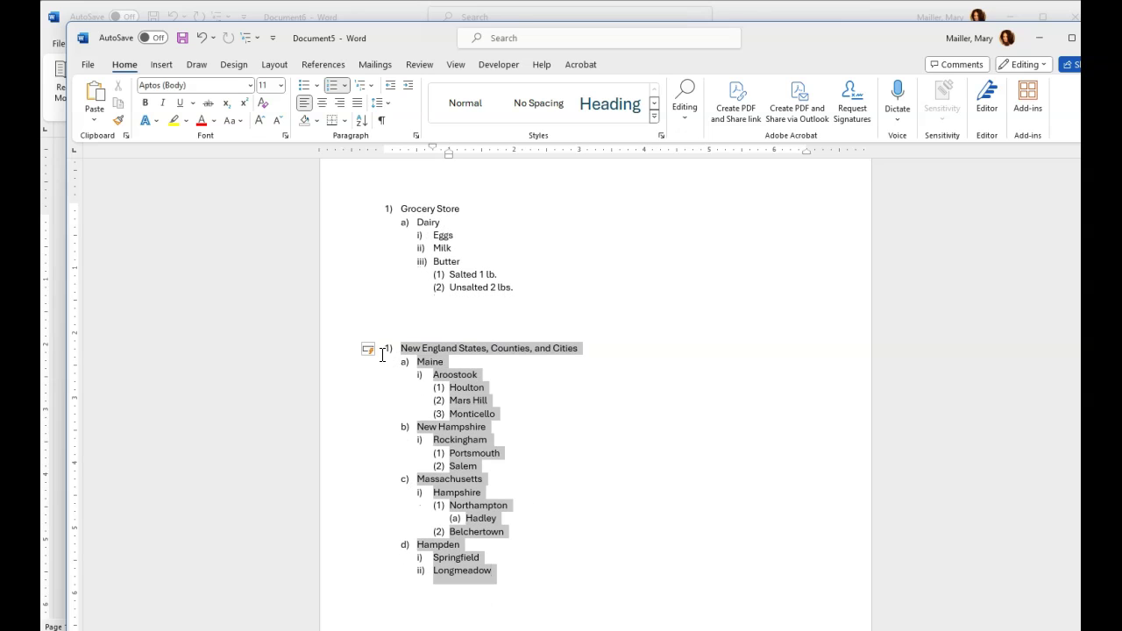
left_click(371, 85)
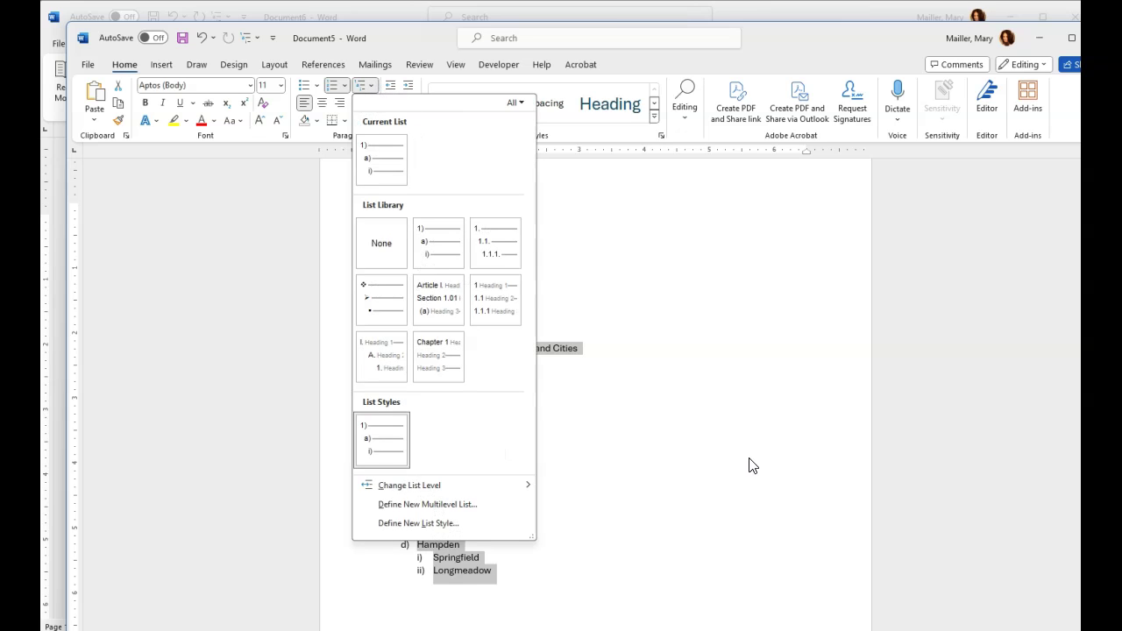
mouse_move(405, 464)
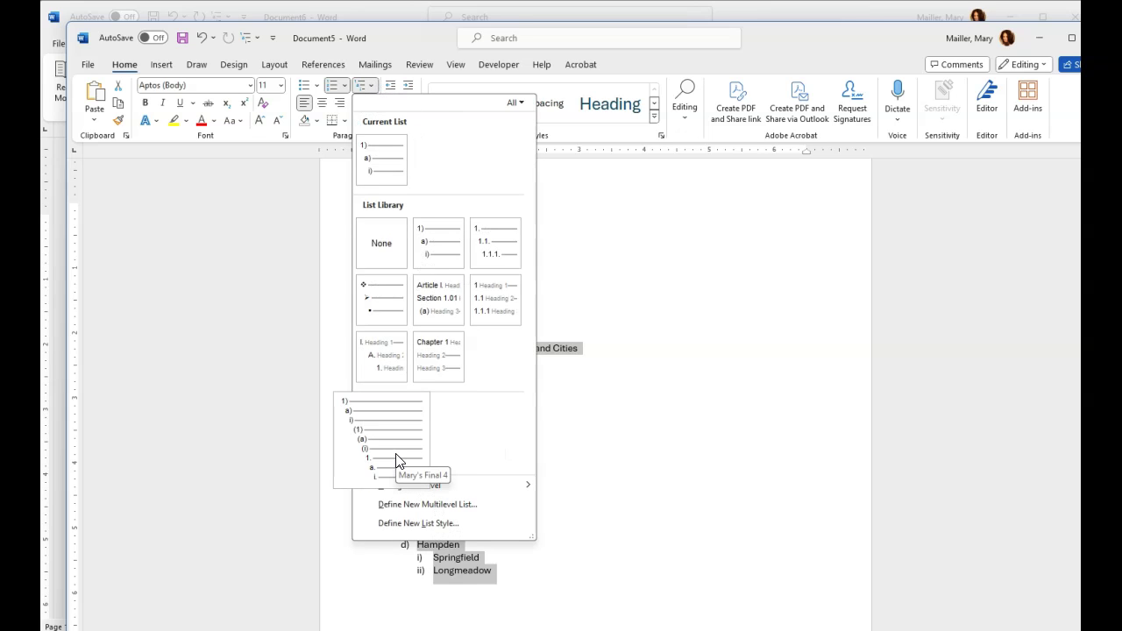
left_click(676, 479)
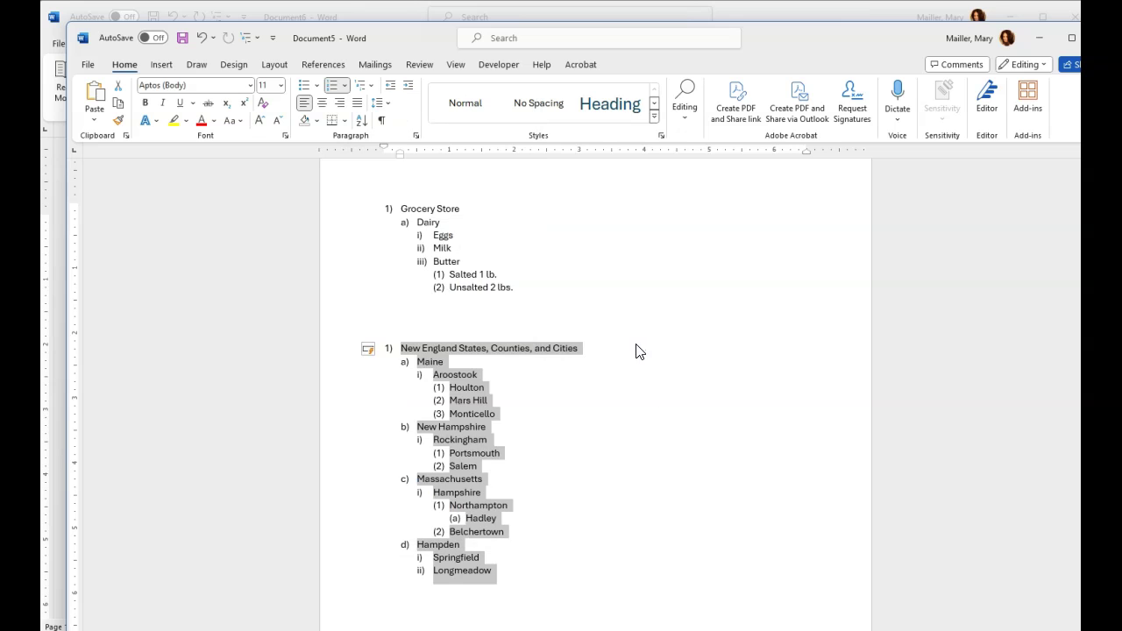
Step: Select the whole Grocery Store list, check its multilevel list style, and compare both lists in the document
scroll(614, 351, "up", 1)
left_click_drag(530, 321, 386, 240)
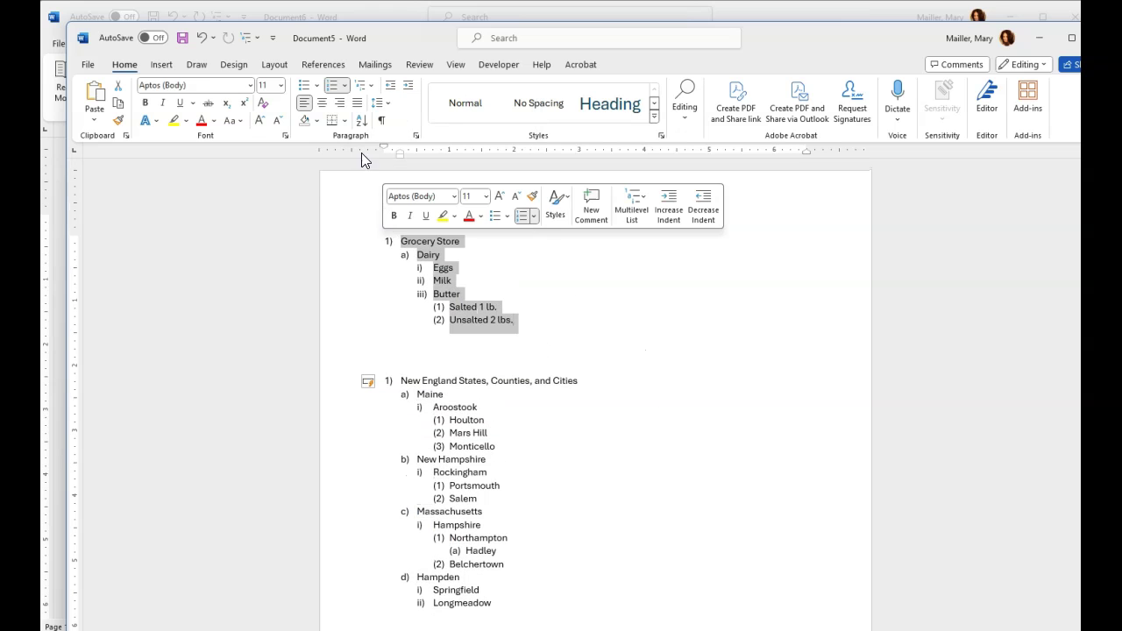
left_click(362, 85)
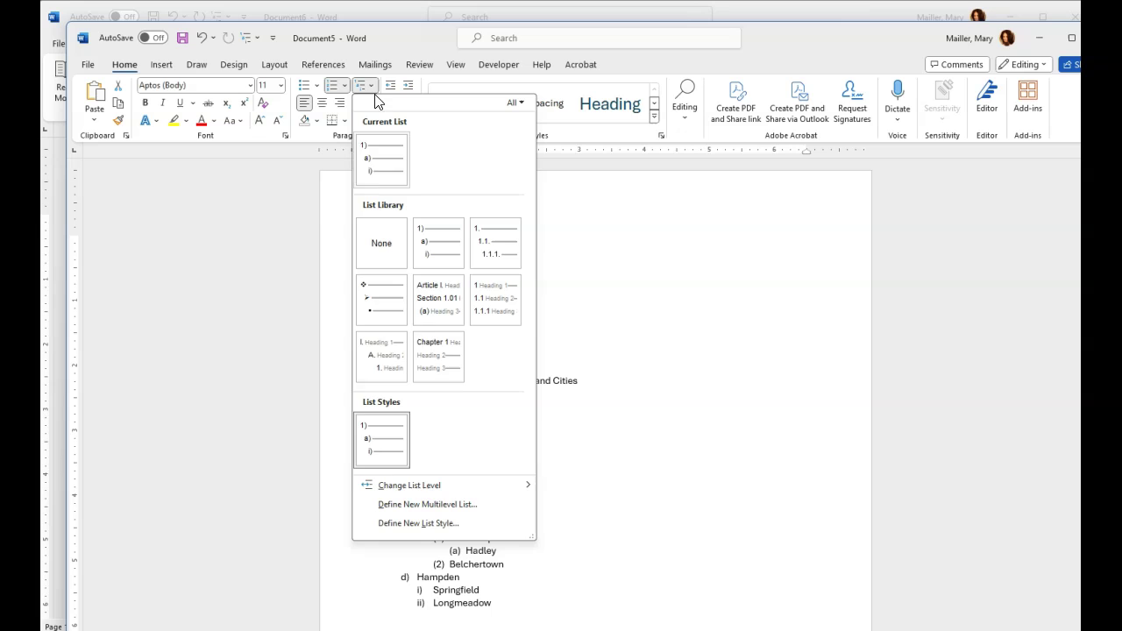
mouse_move(392, 454)
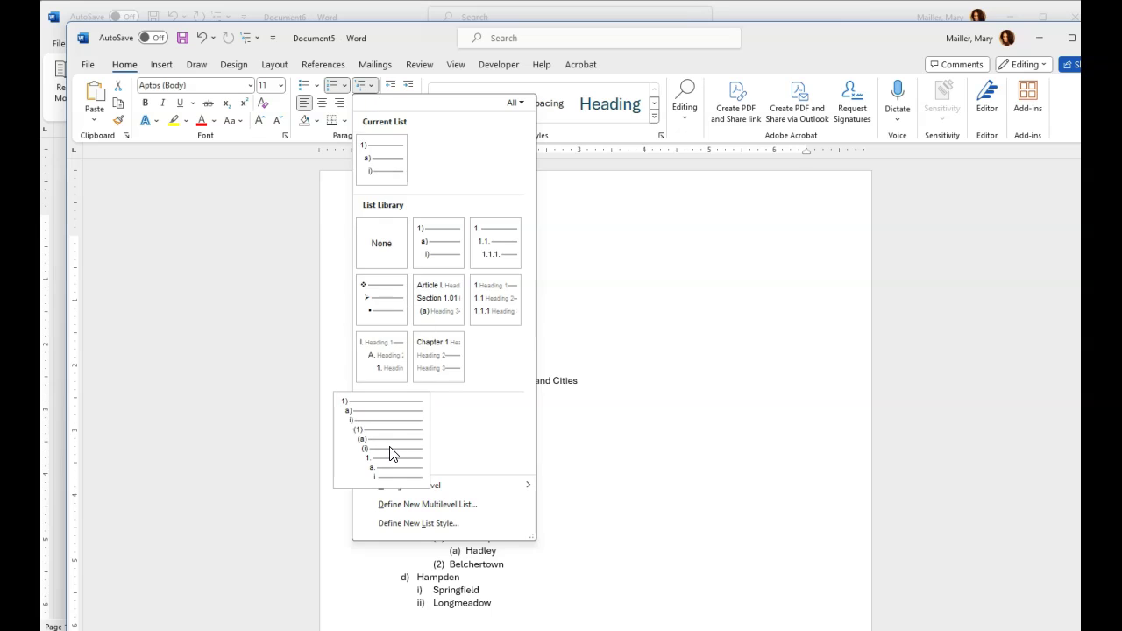
left_click(656, 472)
scroll(667, 470, "down", 3)
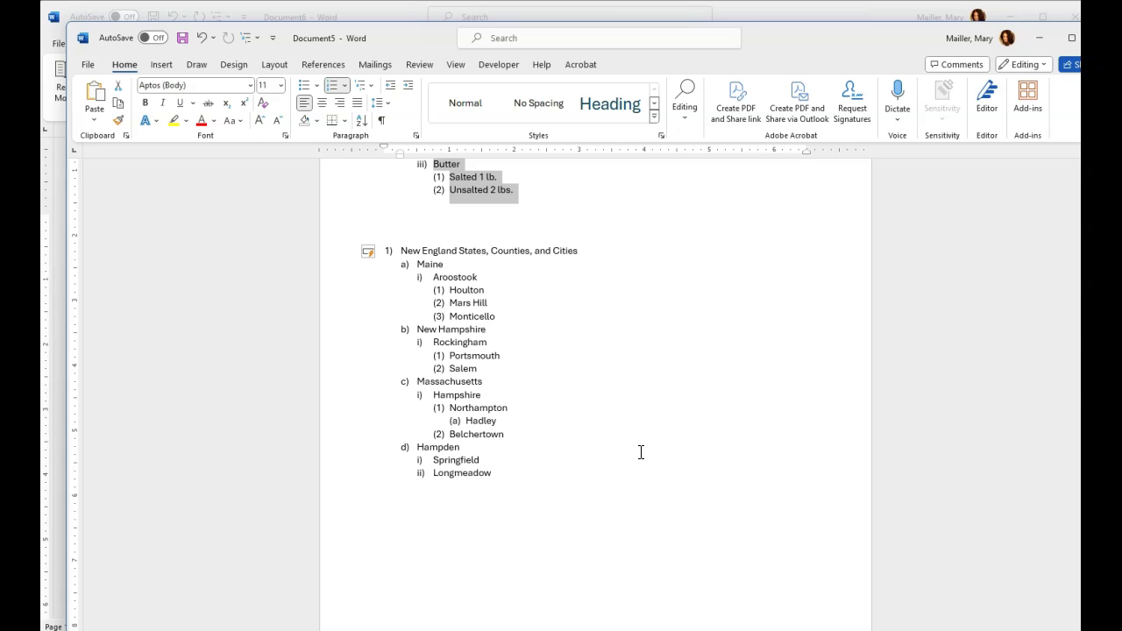
scroll(596, 434, "up", 2)
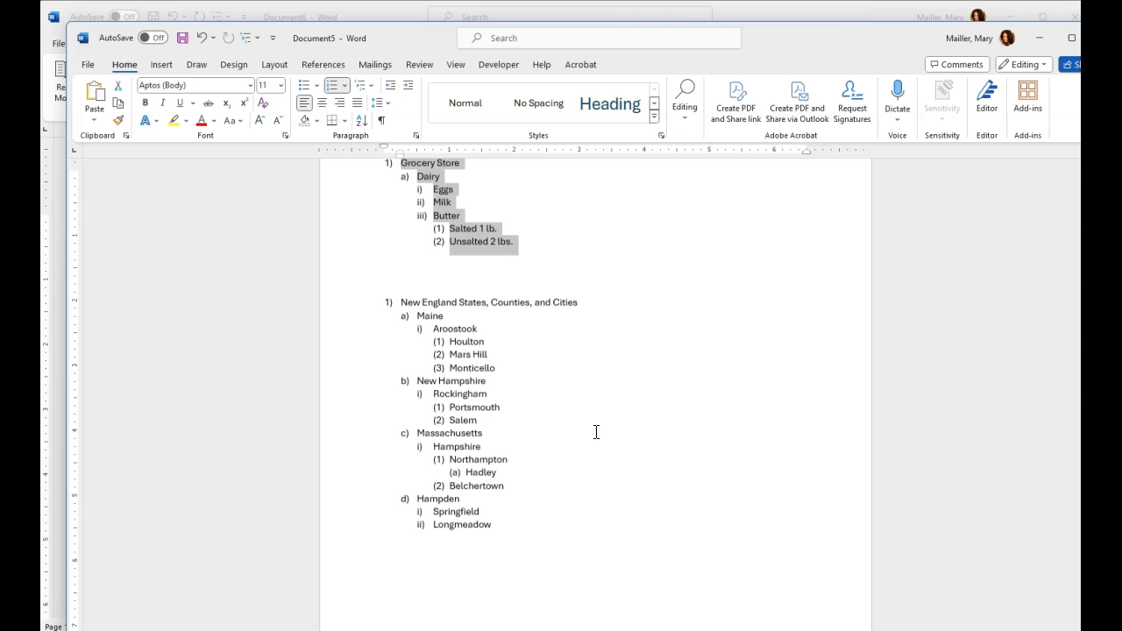